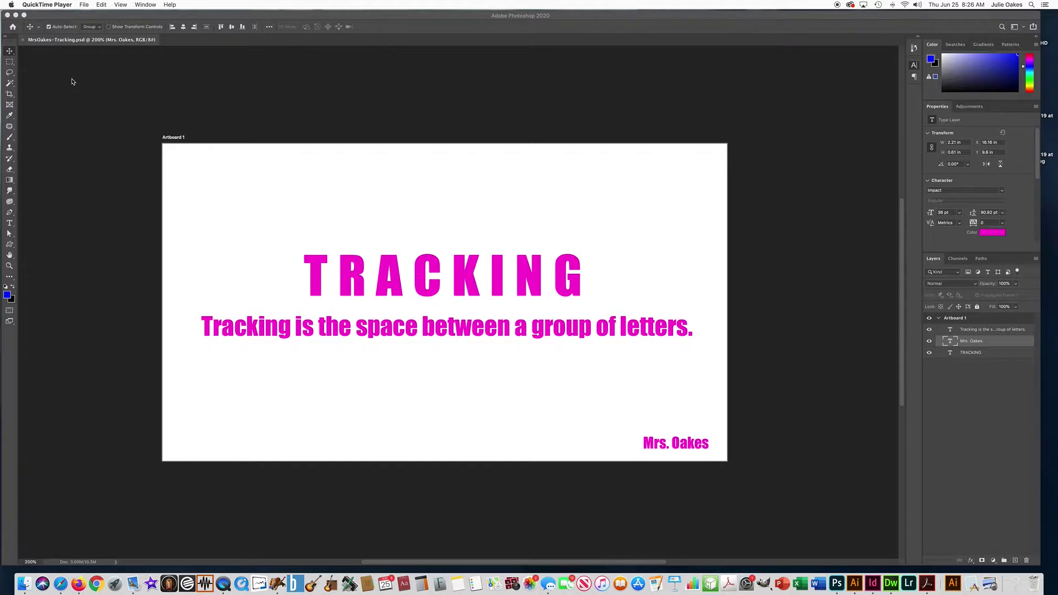
- Close the MrsOakes-Tracking.psd document and start a new document from the Home screen
click(23, 44)
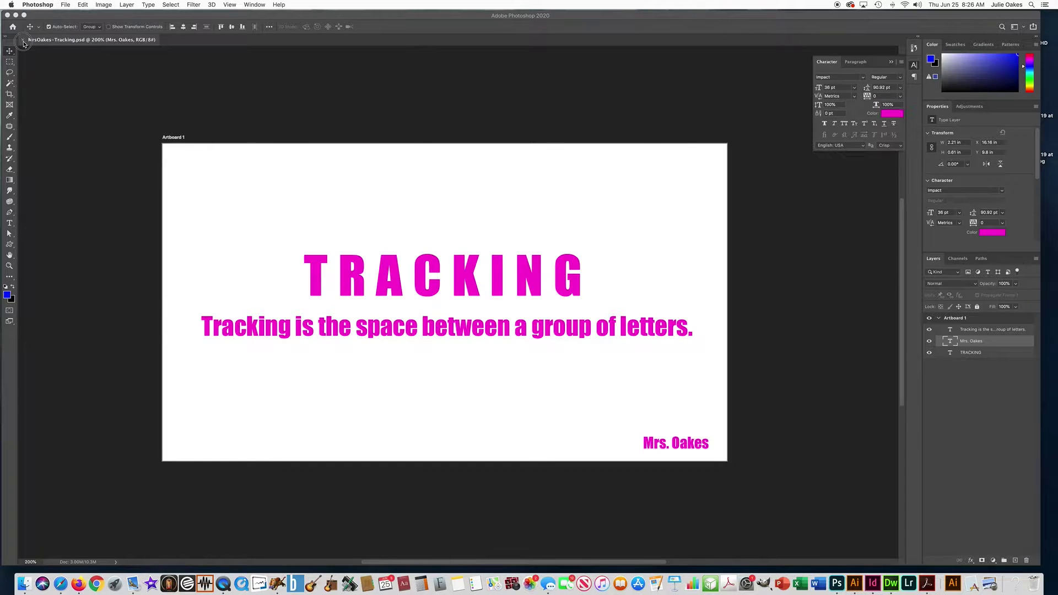
click(23, 41)
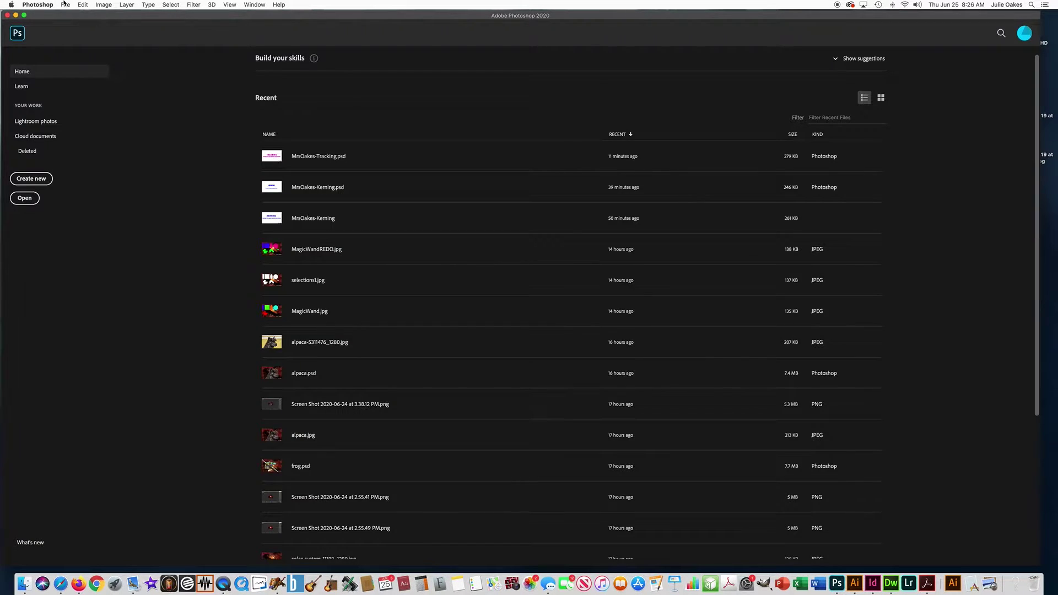
click(41, 180)
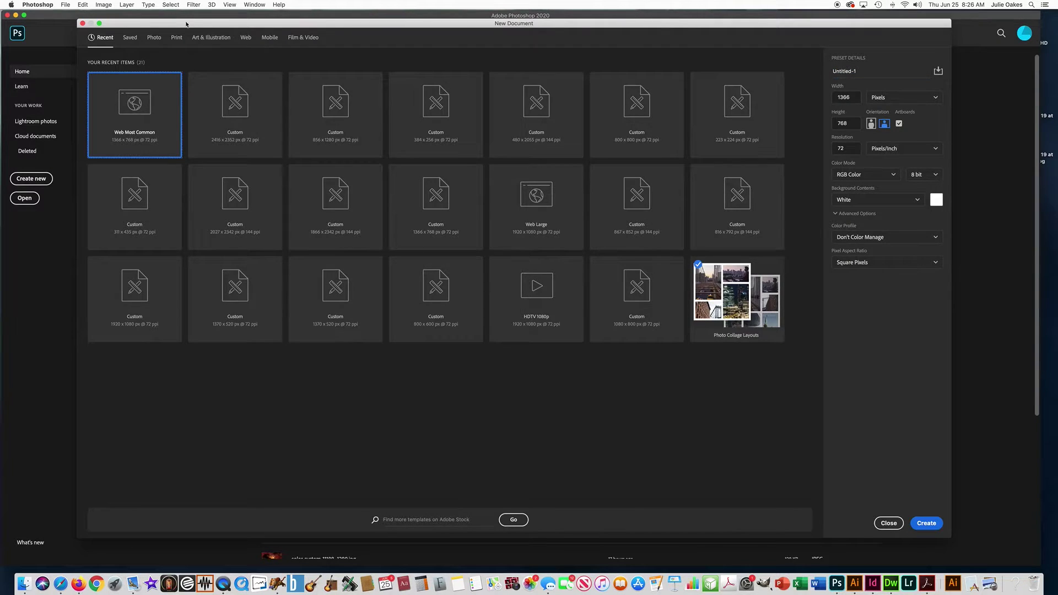
- Create a 1366×768 Web Most Common document named with the user's name plus '-Leading'
click(245, 37)
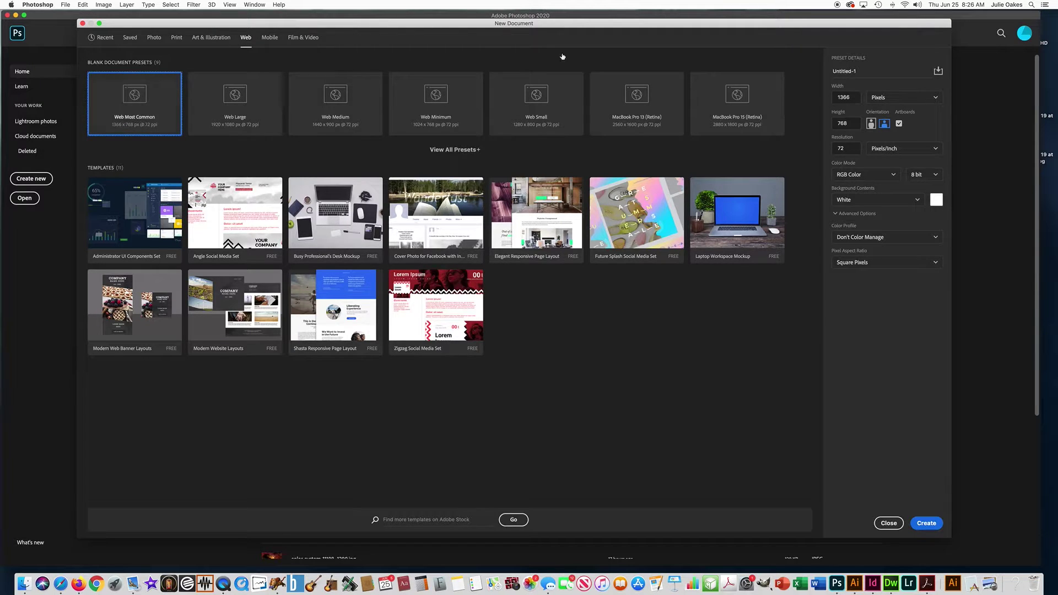
click(822, 70)
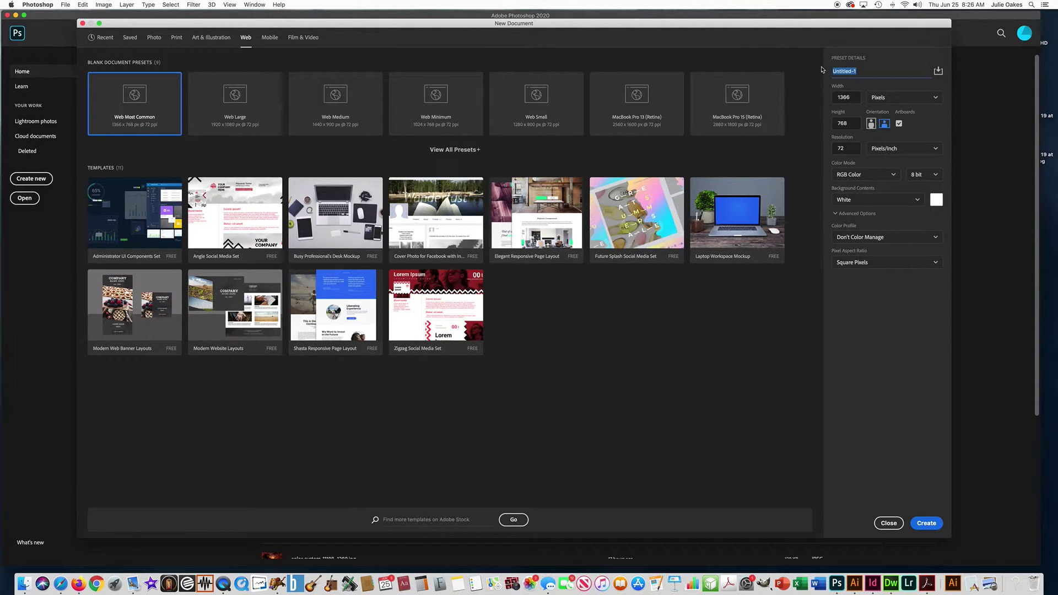
text(MR)
click(925, 523)
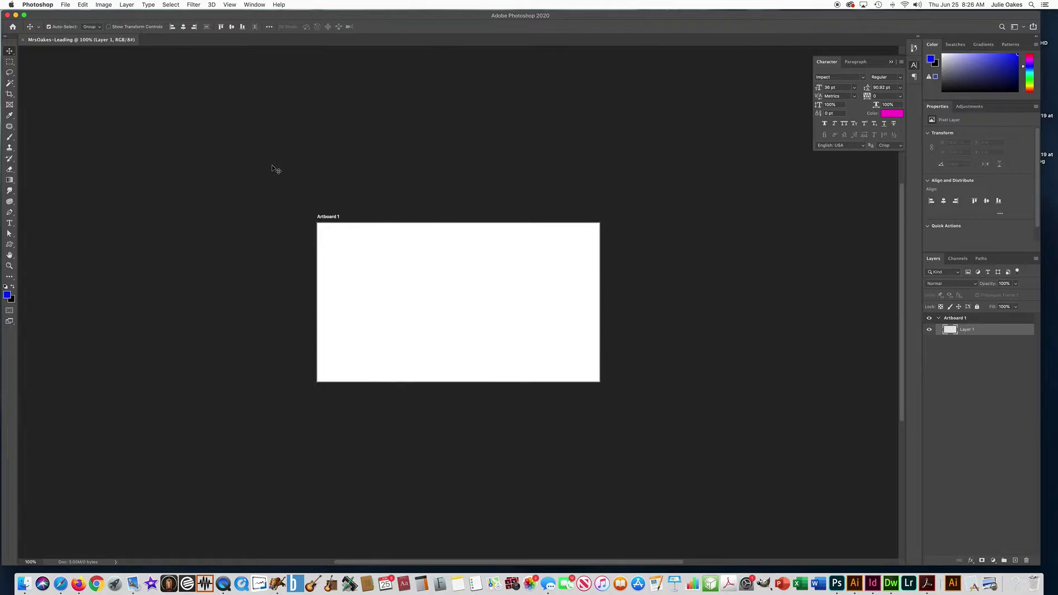
key(super+equal)
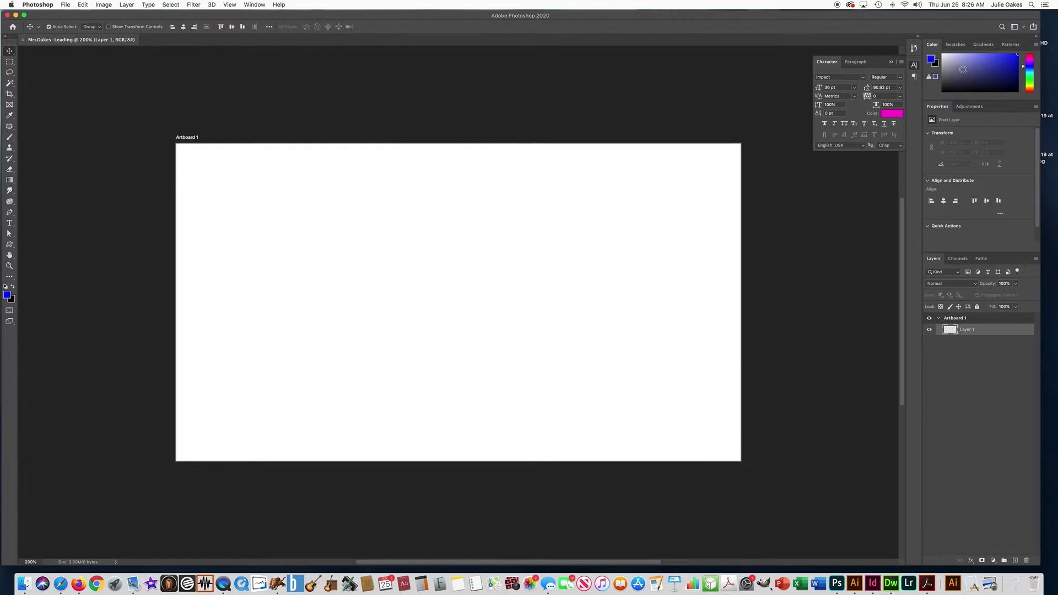
click(249, 5)
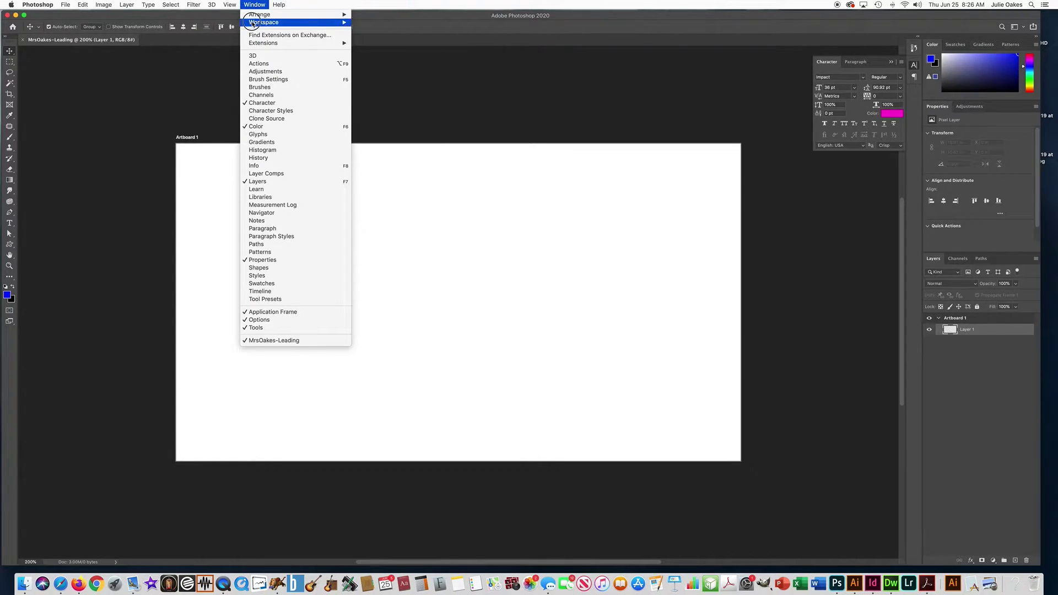
mouse_move(275, 22)
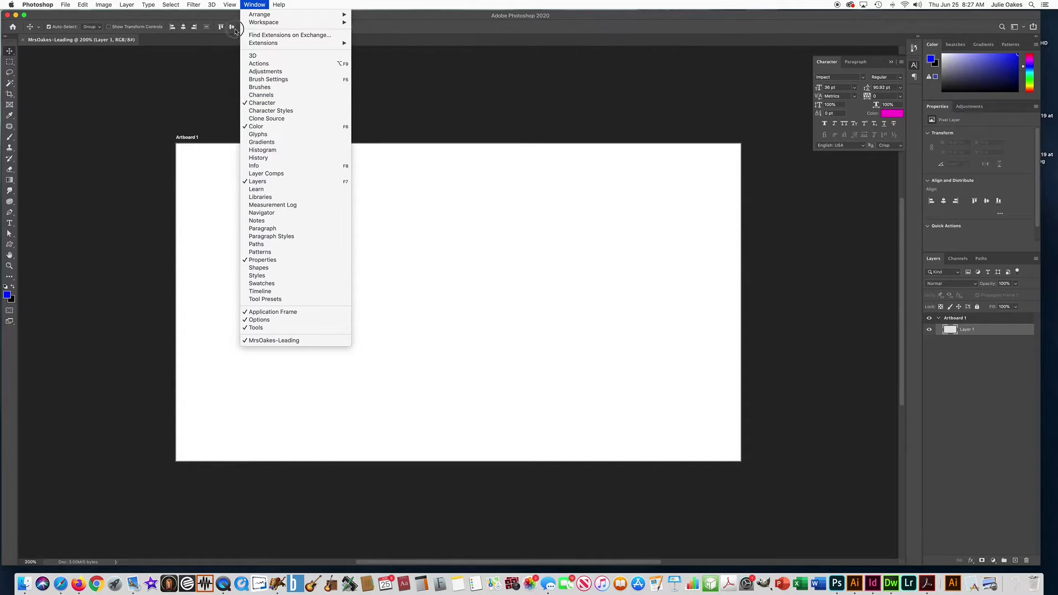
key(Escape)
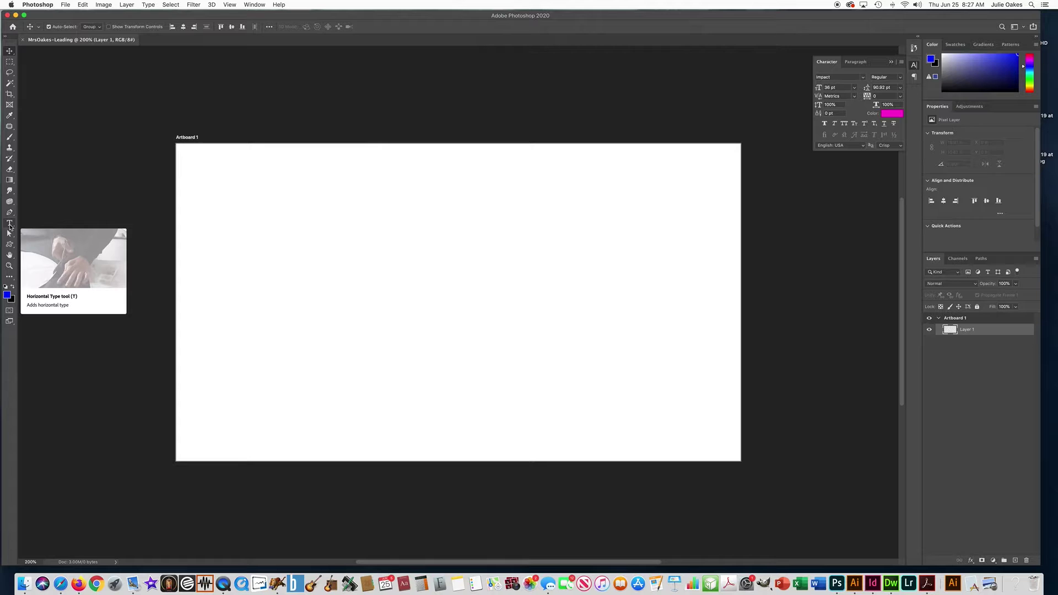
- Add a magenta Impact 36 pt 'LEADING' text layer near the artboard's top-left corner
click(9, 226)
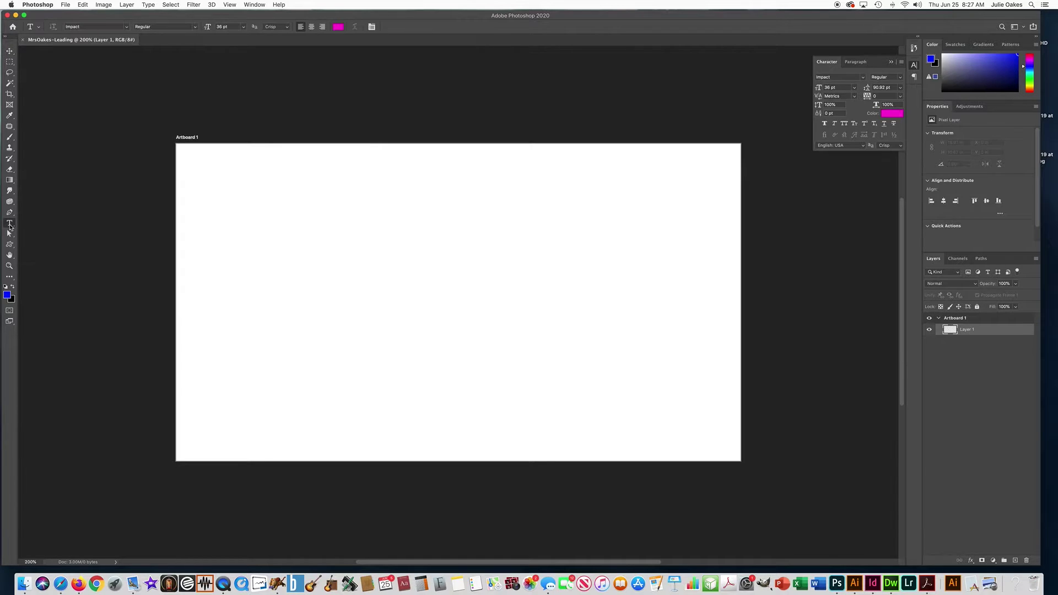
click(198, 200)
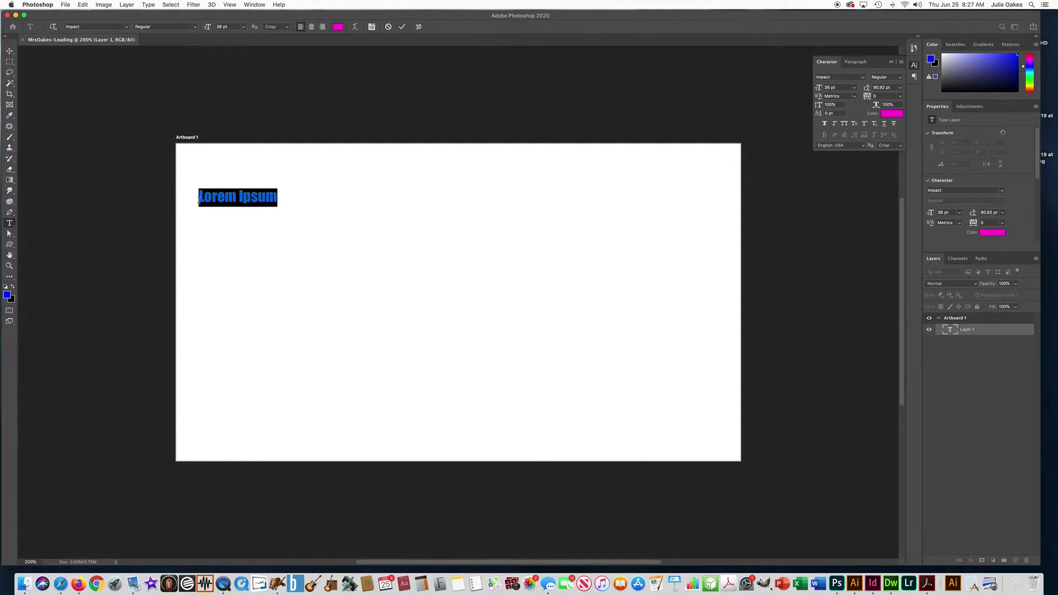
text(LEADIN)
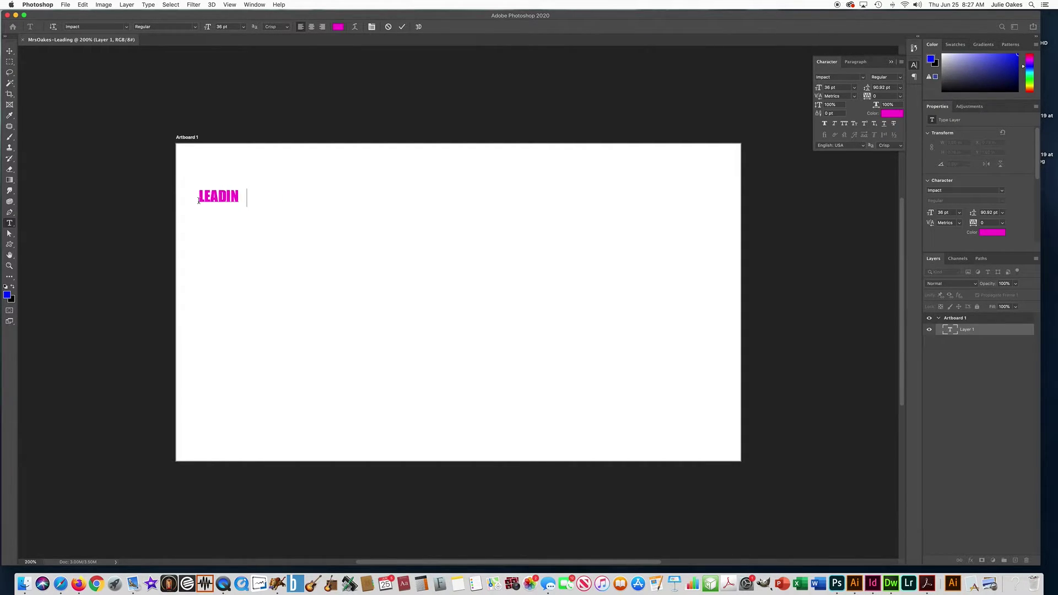
text(G)
scroll(217, 181, down, 3)
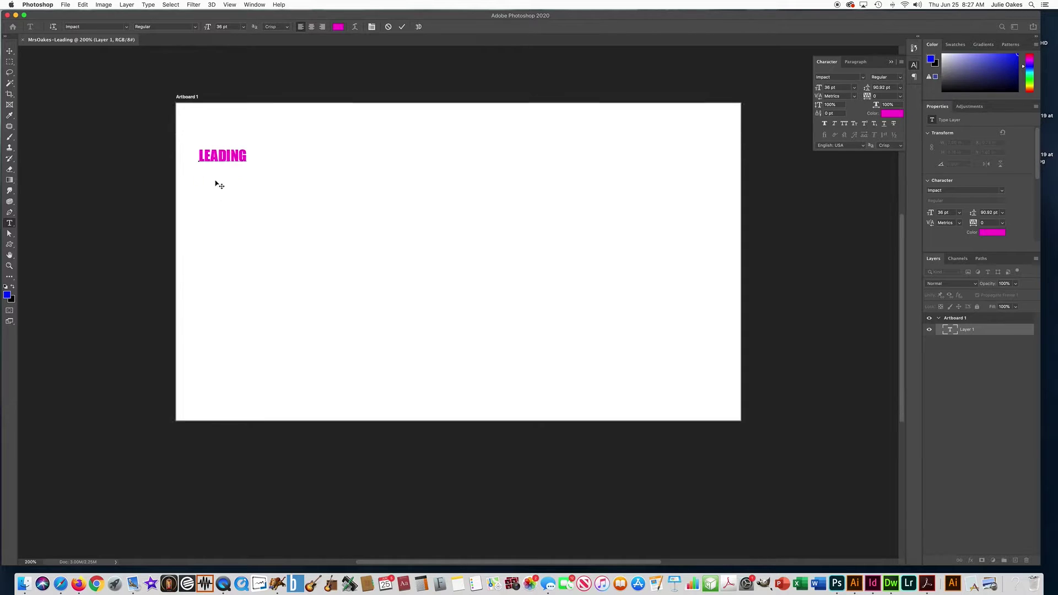
click(402, 28)
scroll(369, 69, up, 2)
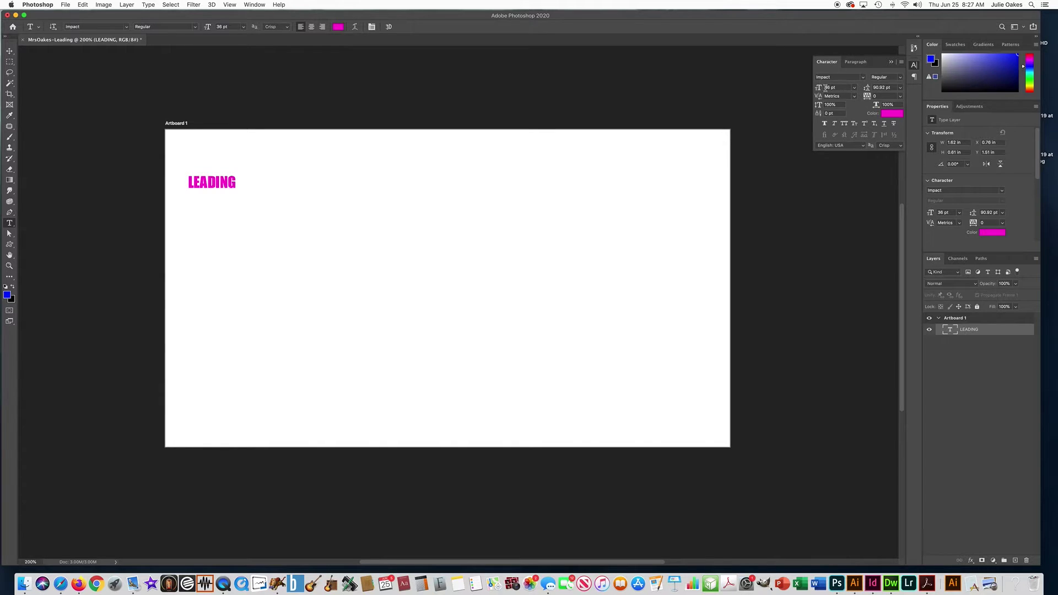
- Enlarge the LEADING title to 125 pt and drag it toward the artboard's centre
click(852, 91)
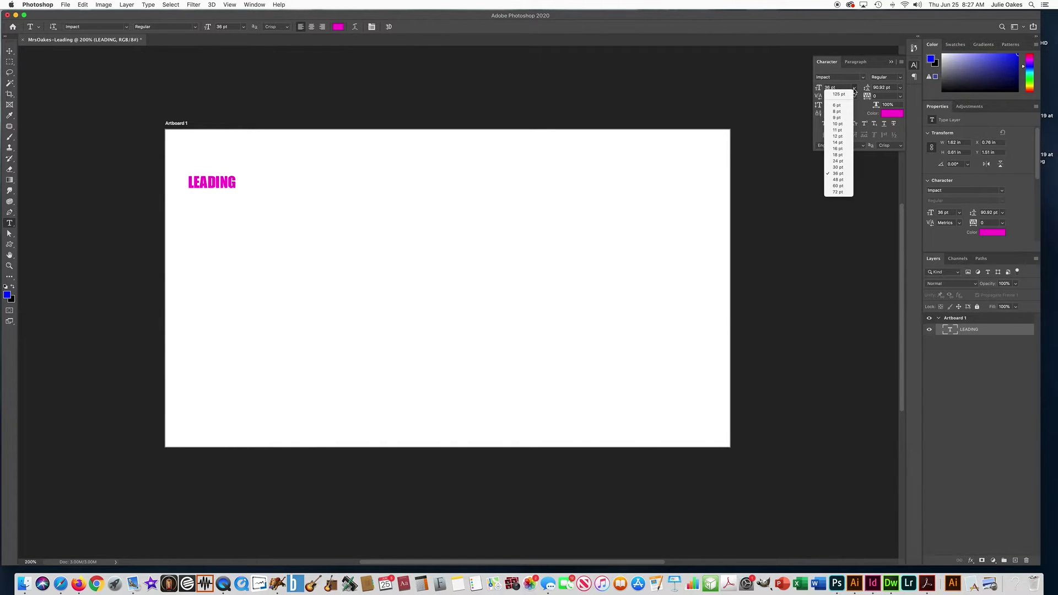
click(840, 87)
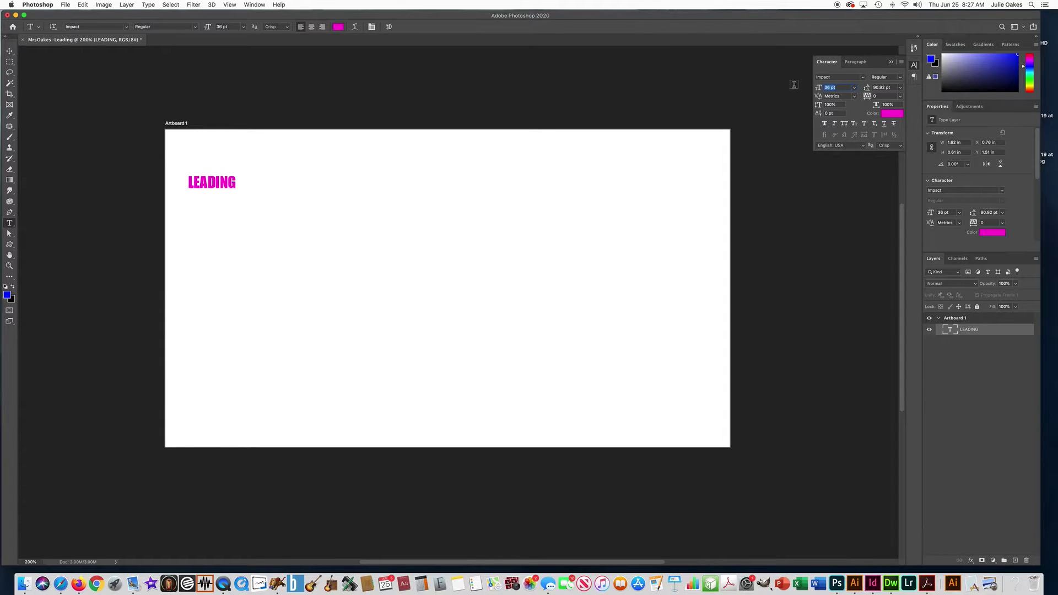
text(125)
key(Return)
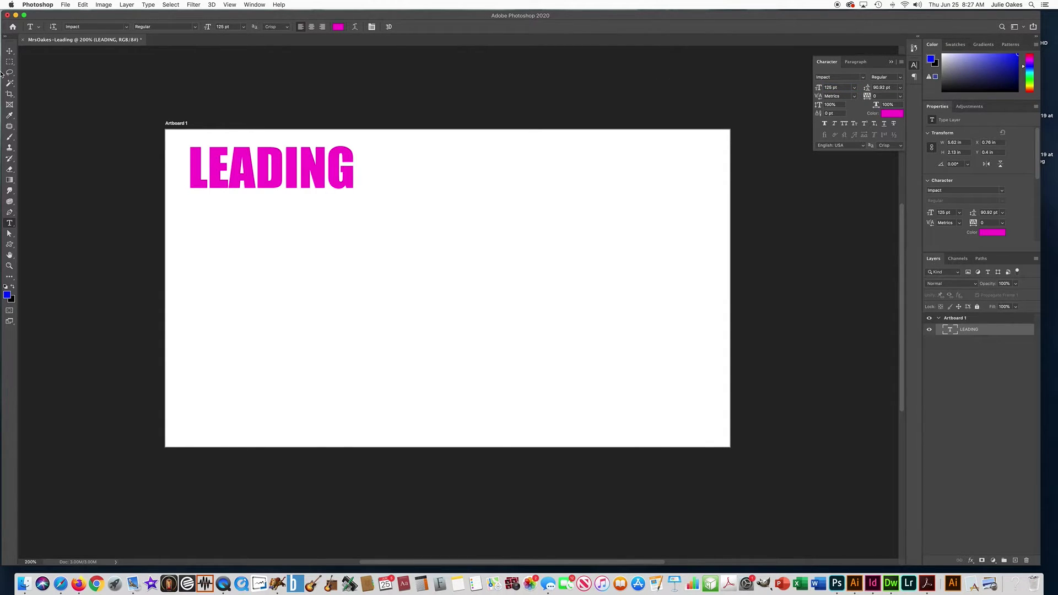
click(9, 52)
drag(339, 178, 494, 262)
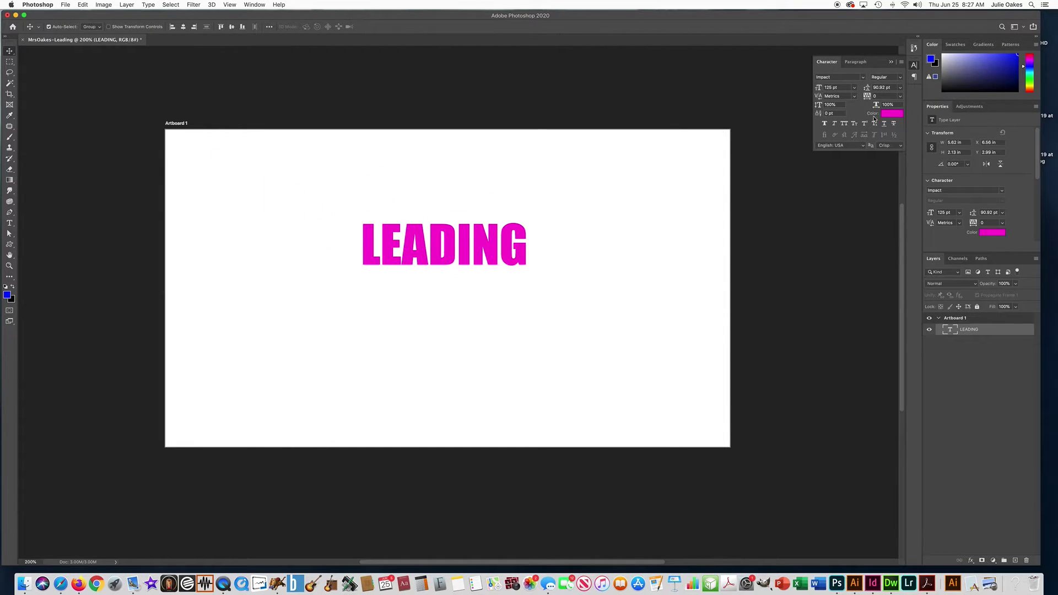
- Recolour the LEADING title from magenta to violet blue (#6600ff)
click(890, 114)
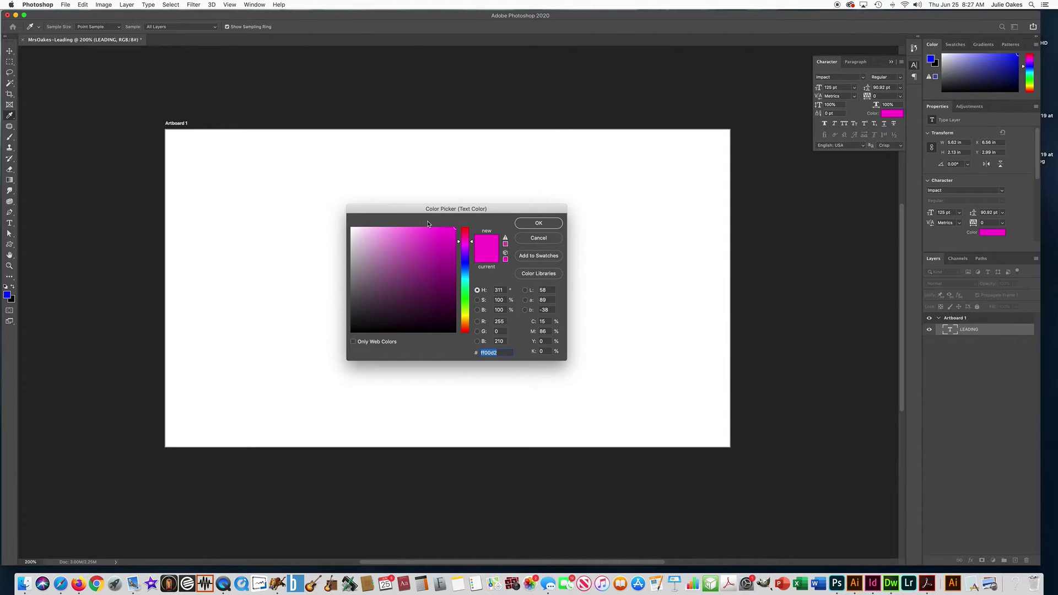
drag(465, 273, 465, 251)
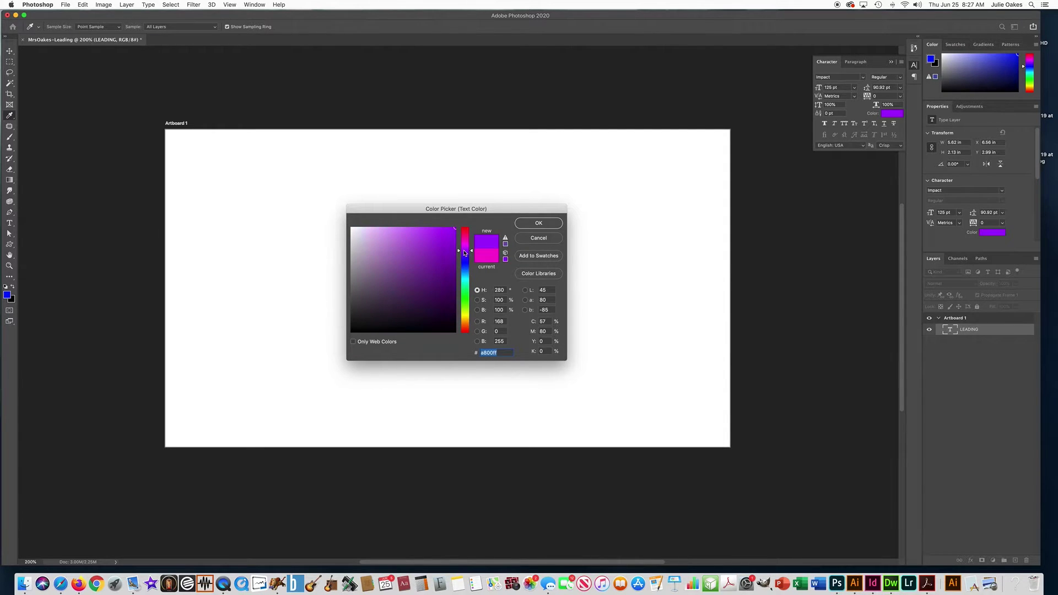
click(464, 254)
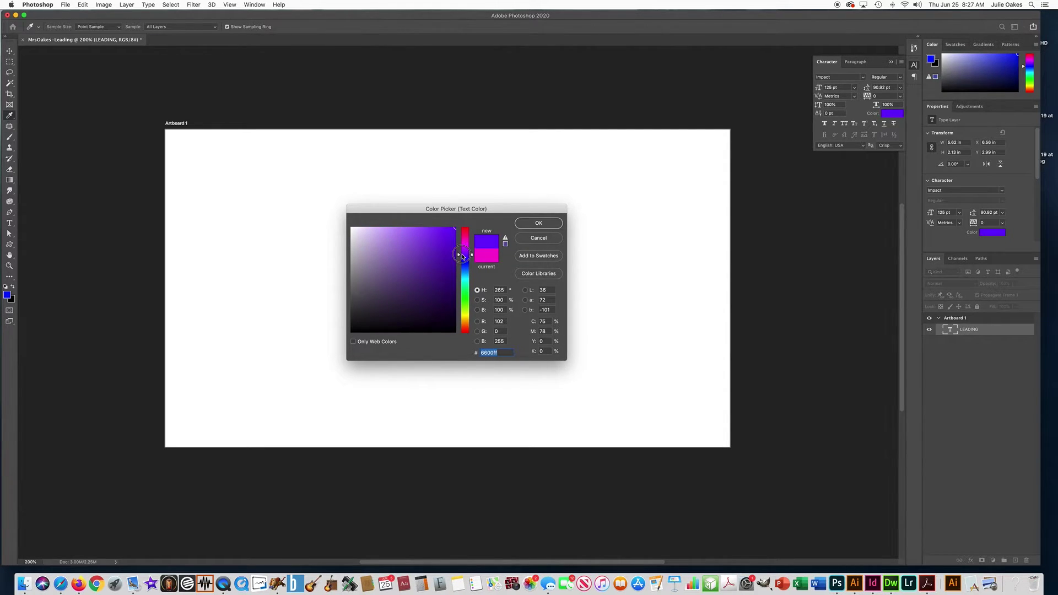
click(522, 226)
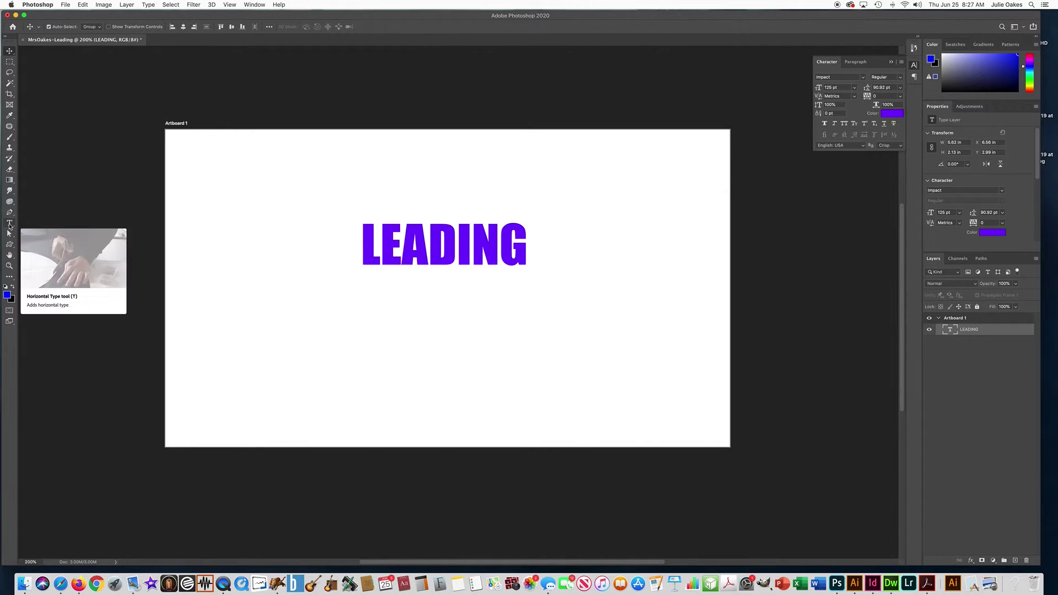
- Draw a paragraph text box below the LEADING title, filled with Lorem ipsum placeholder
click(10, 224)
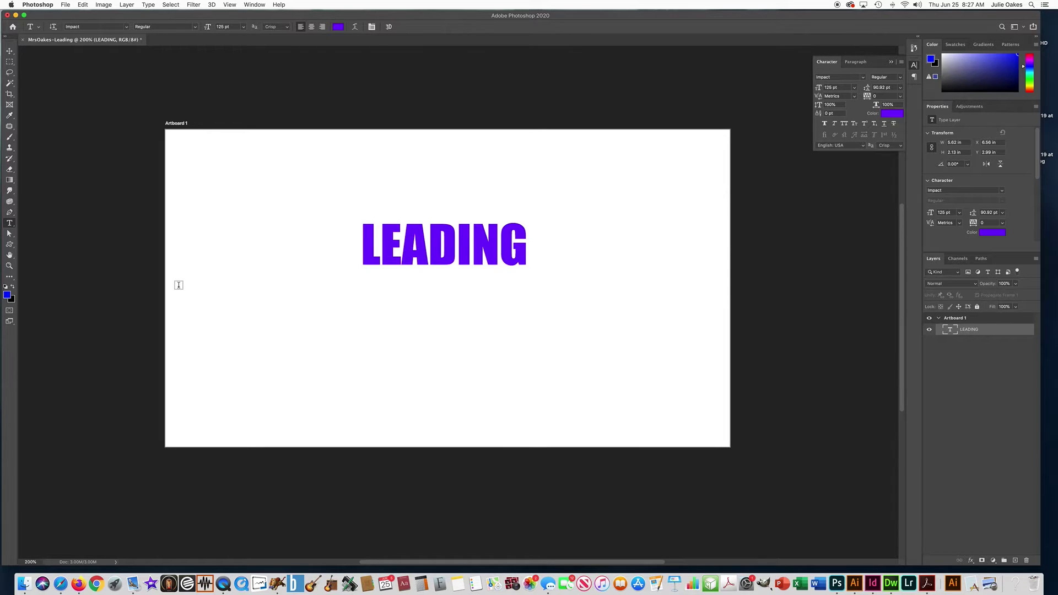
drag(178, 286, 498, 433)
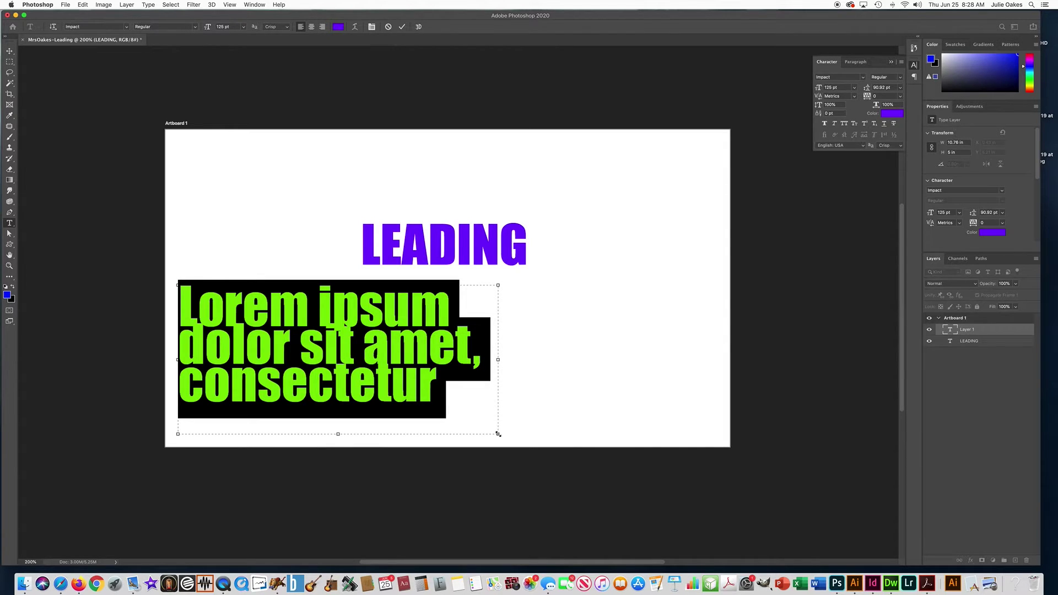
- Type 'Leading is the space between lines' over the placeholder, correcting typos along the way
text(LEa)
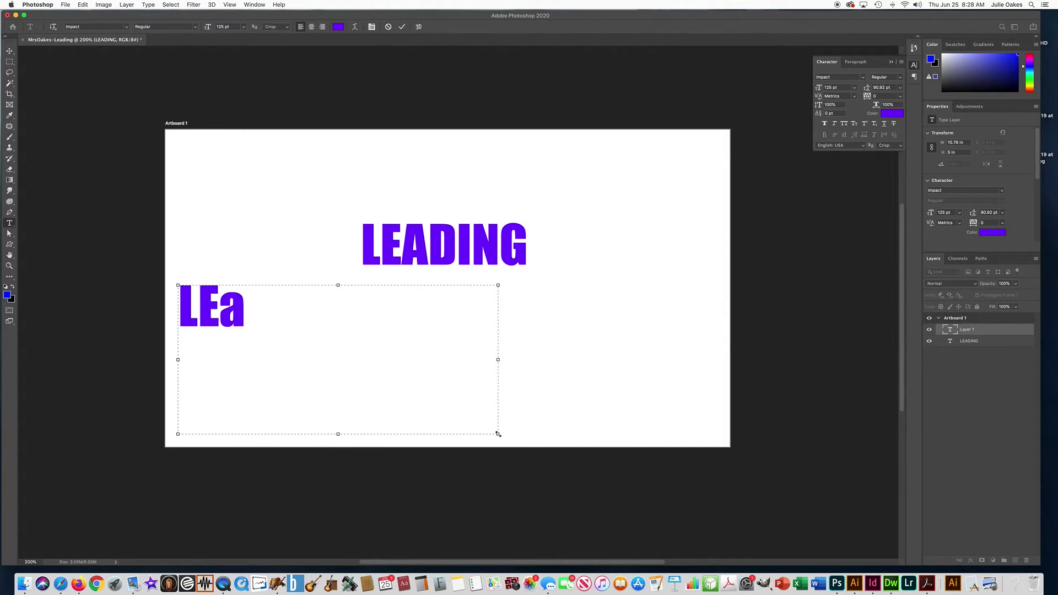
key(BackSpace)
key(BackSpace)
text(eading th)
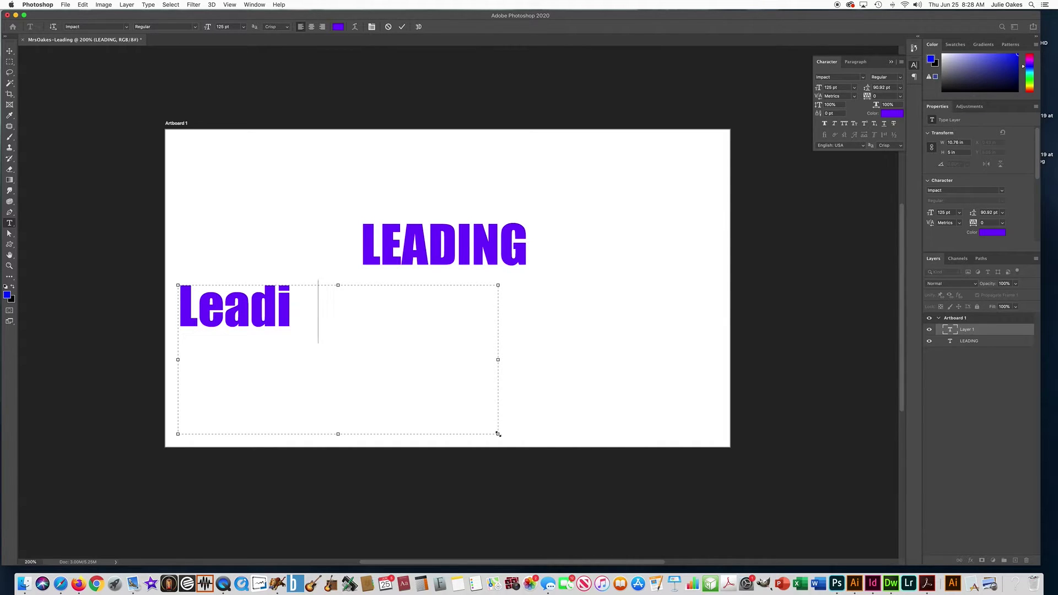
key(BackSpace)
key(BackSpace)
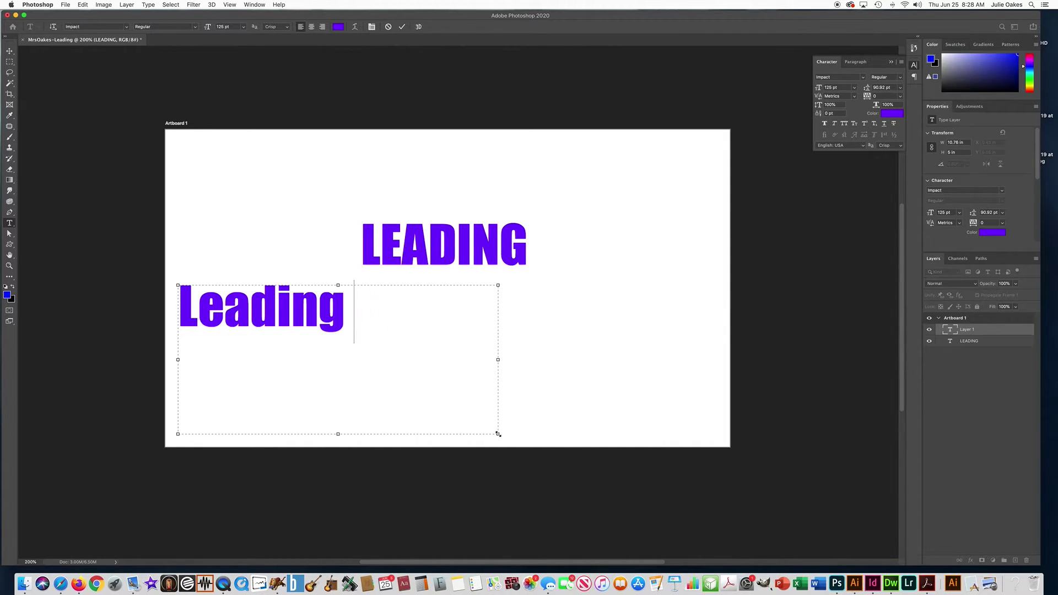
text(is the)
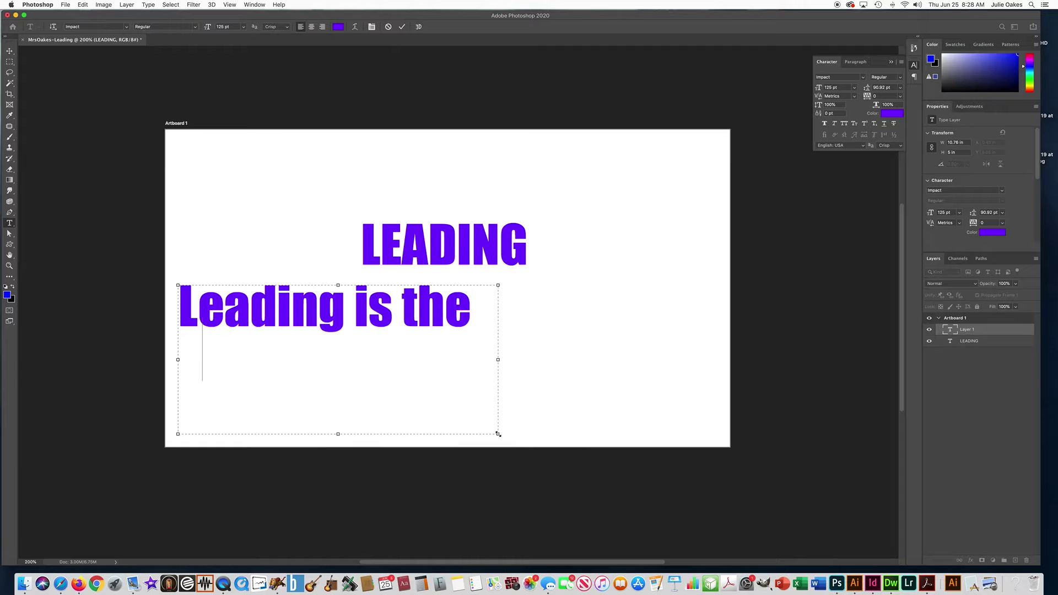
text( spa ce b)
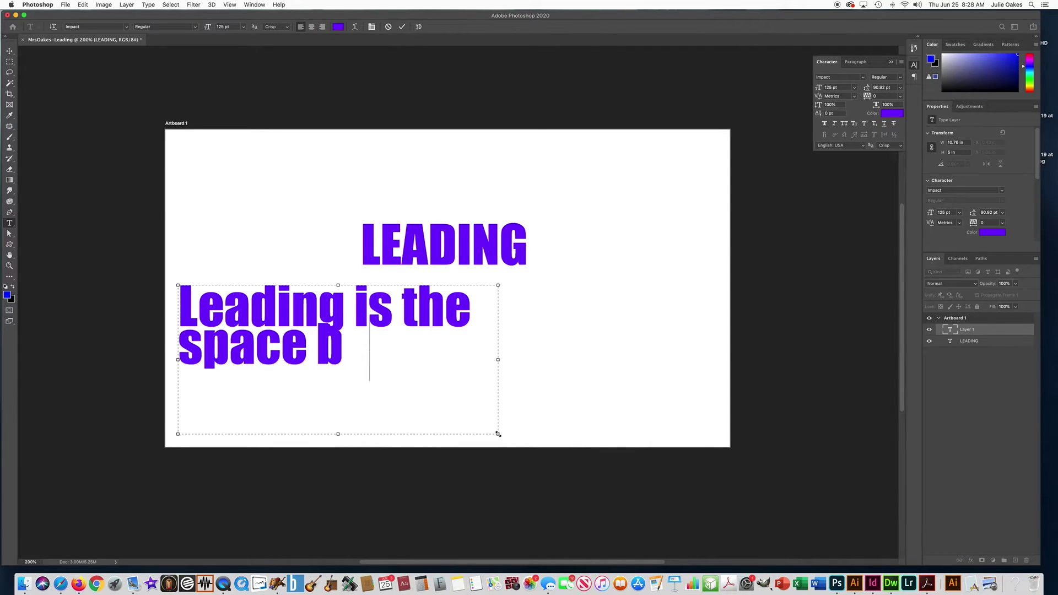
text(etweeen)
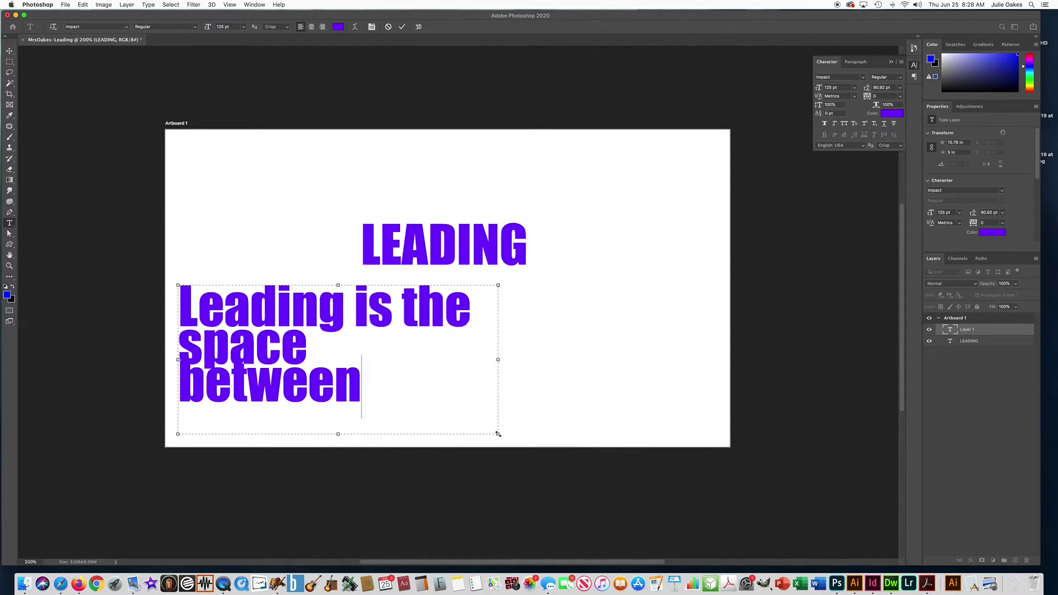
text( lines)
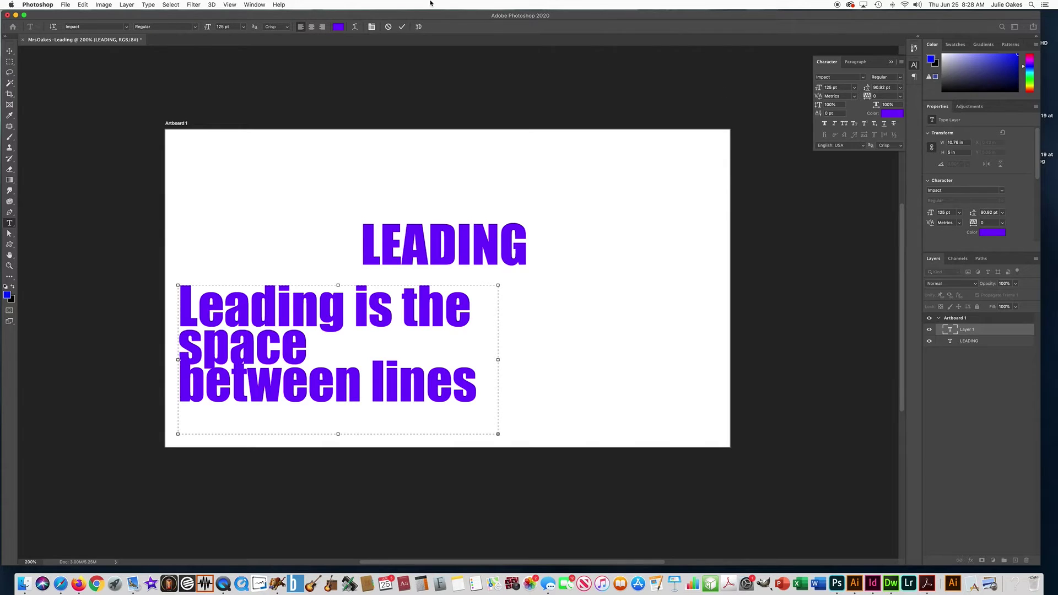
- Commit the definition text and set its font size to 72 pt, after trying 60 pt
click(400, 27)
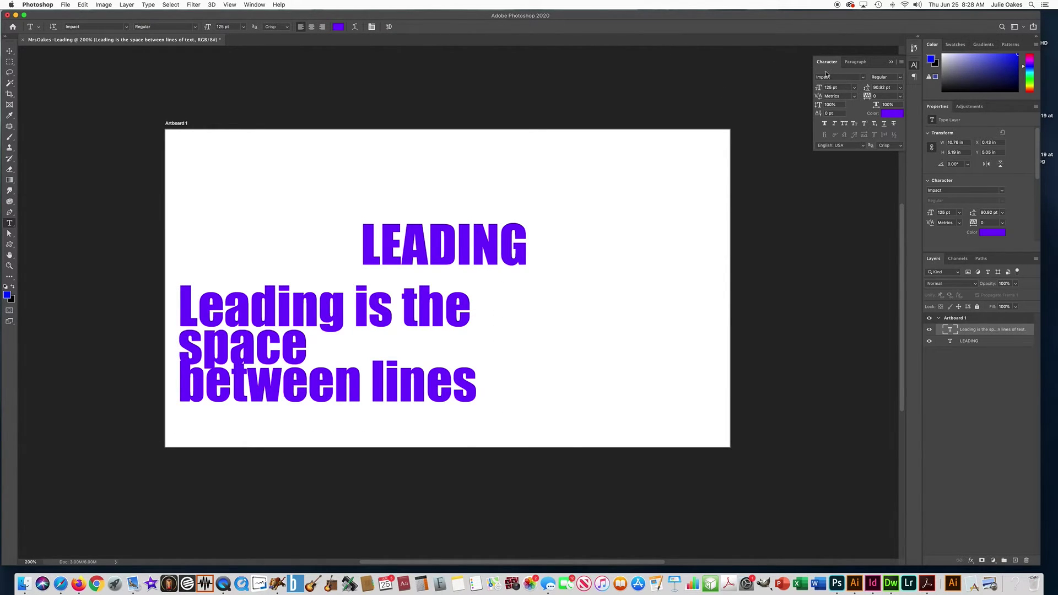
click(854, 90)
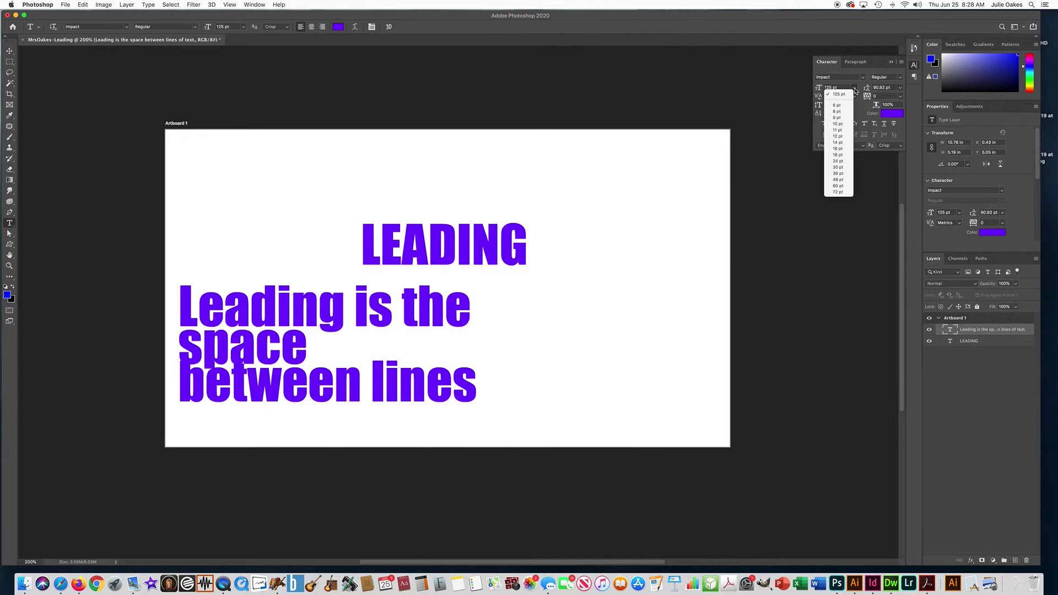
click(839, 186)
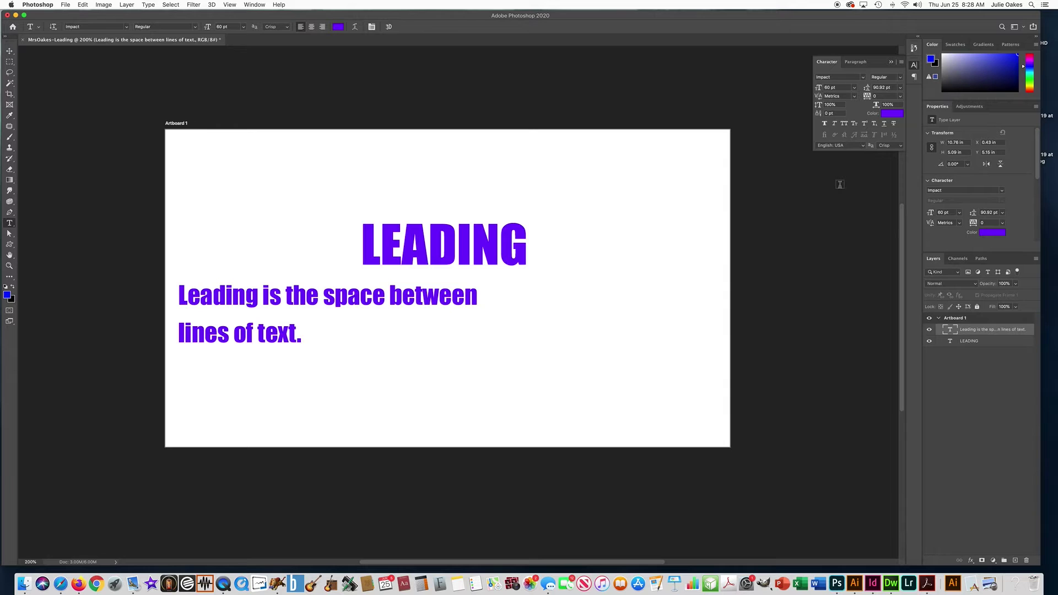
click(854, 90)
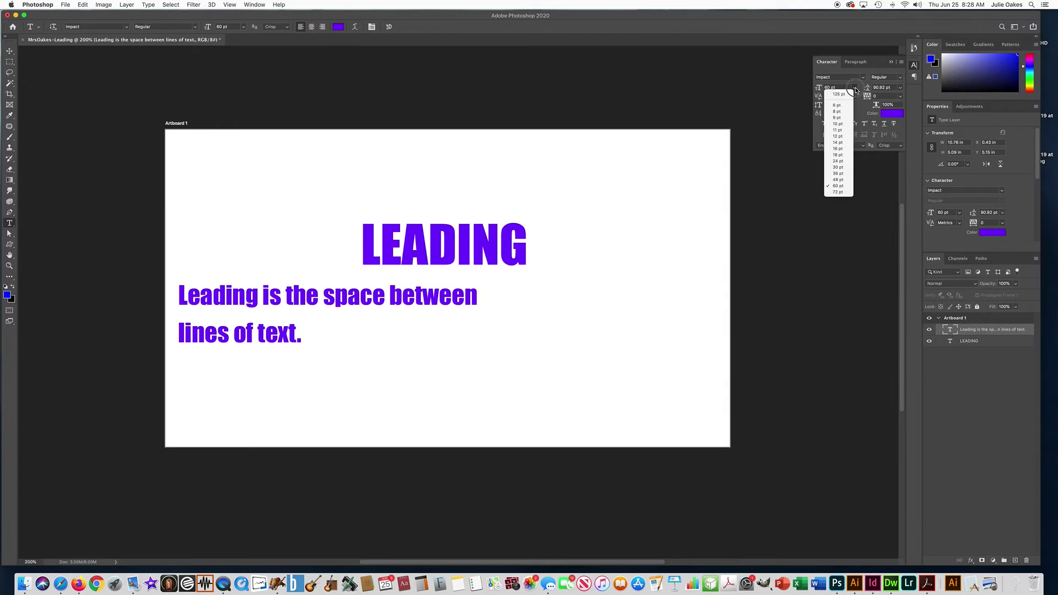
click(839, 191)
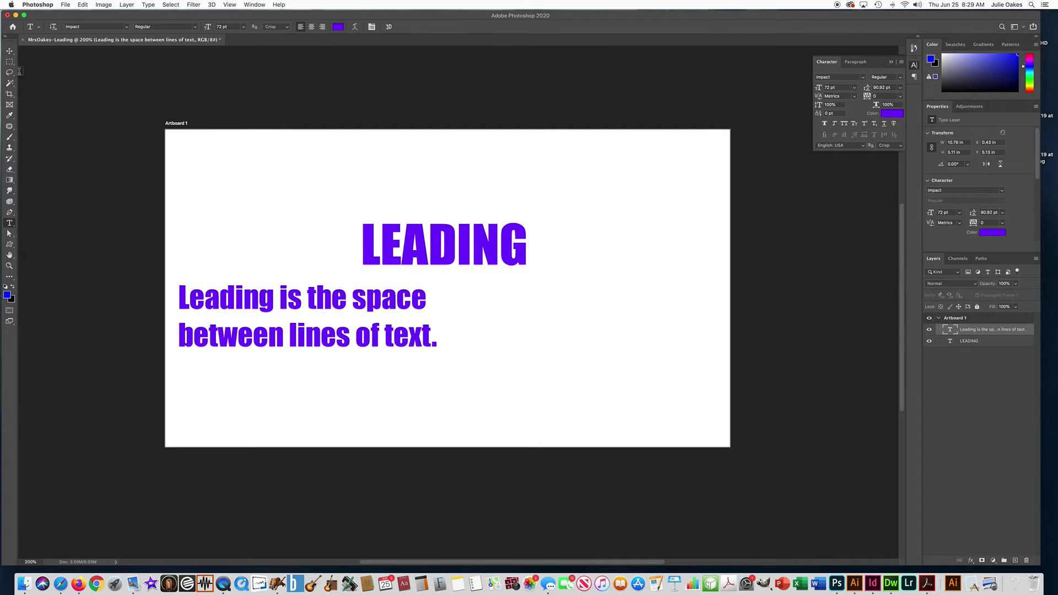
- Move the two-line definition right so it sits centred beneath the LEADING title
click(10, 51)
drag(353, 316, 478, 317)
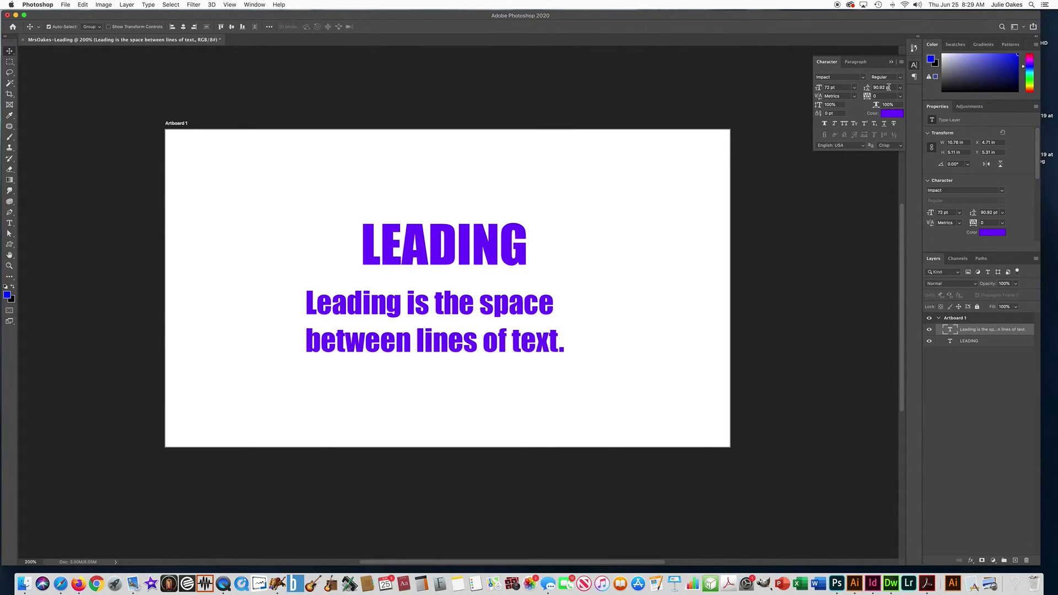
- Set the definition's leading to 125 pt after trying the 6 pt and 24 pt presets
click(900, 87)
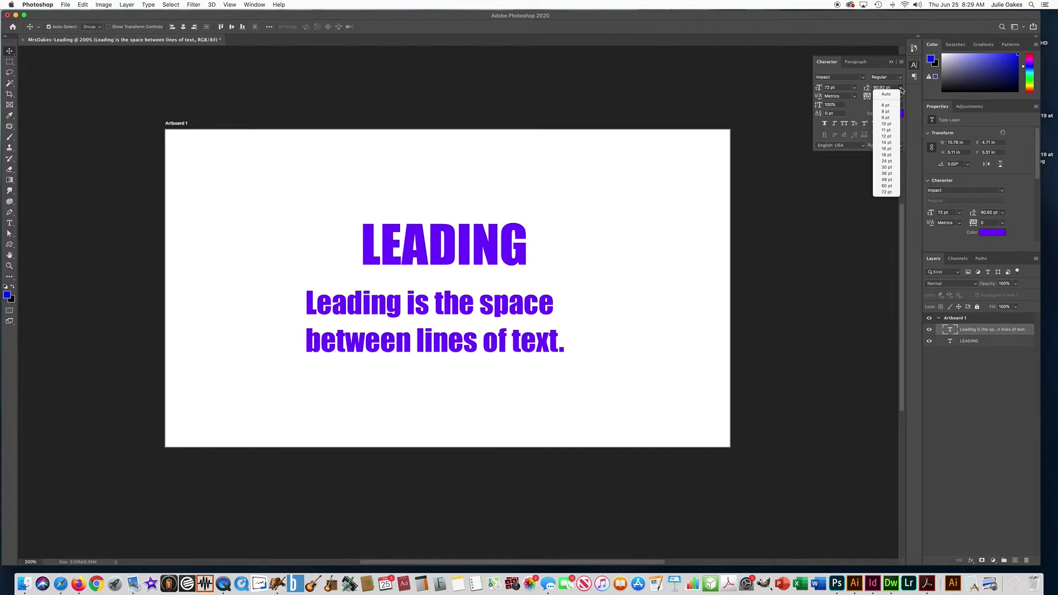
click(885, 105)
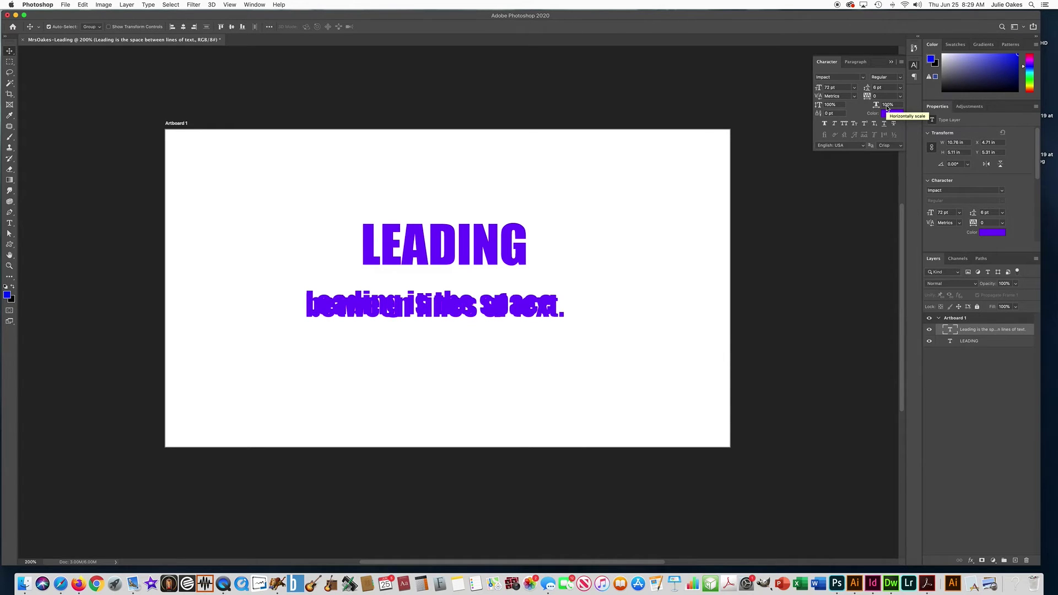
click(900, 87)
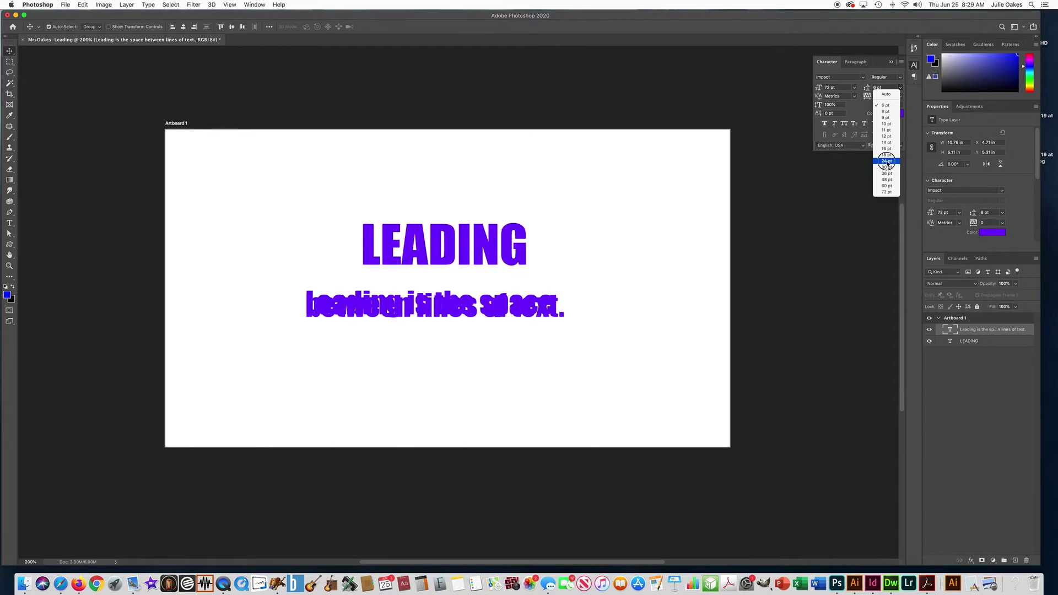
click(885, 160)
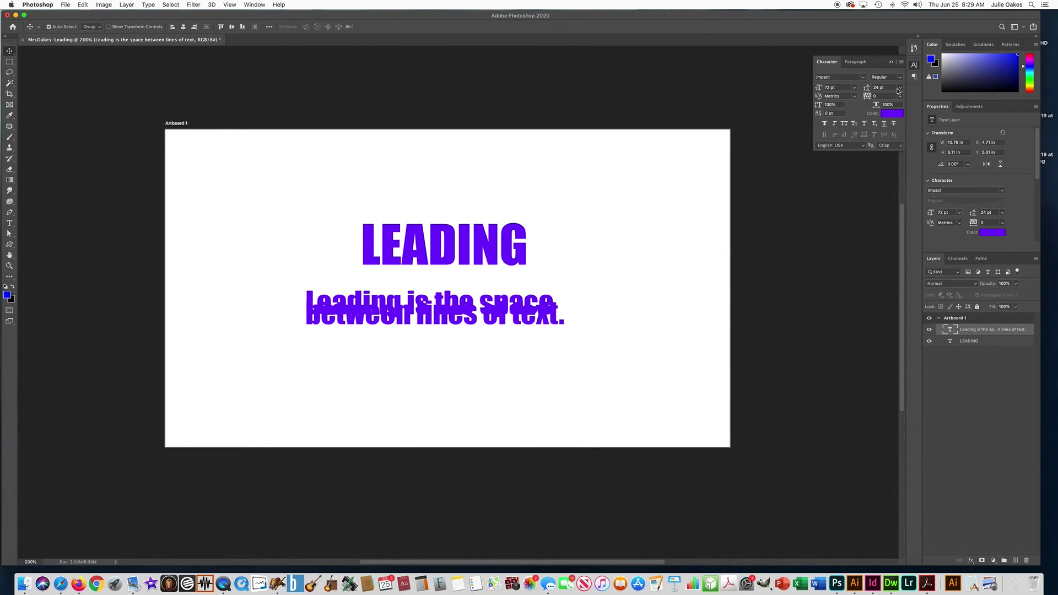
click(900, 89)
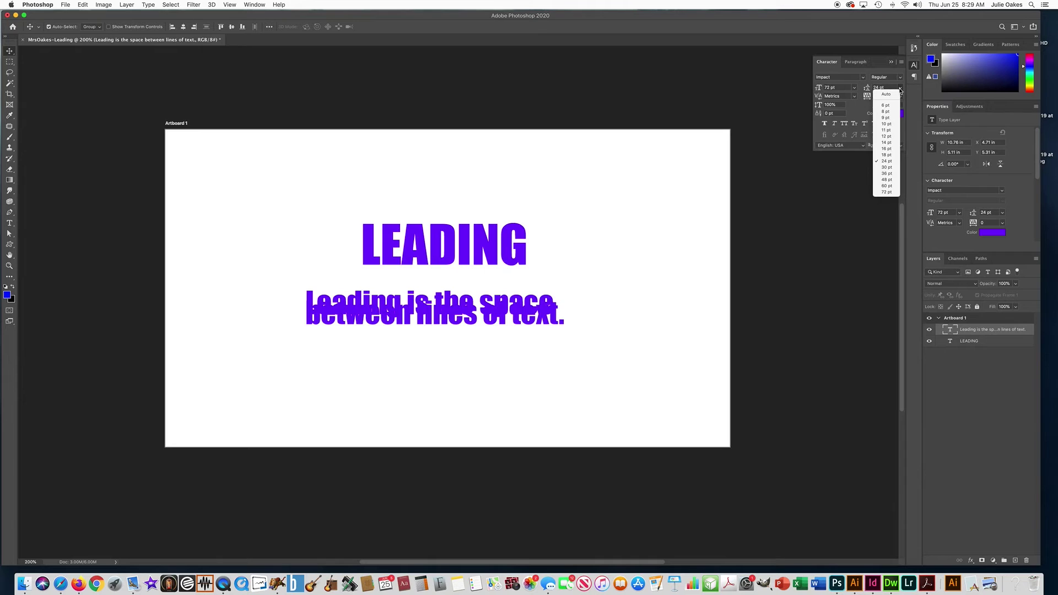
click(888, 194)
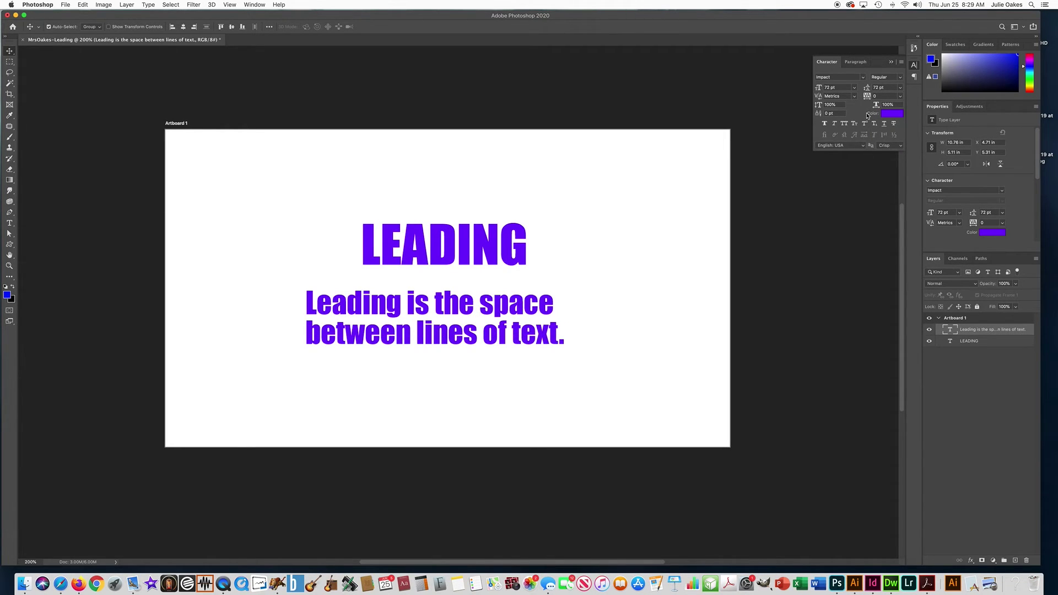
click(868, 86)
text(125)
key(Return)
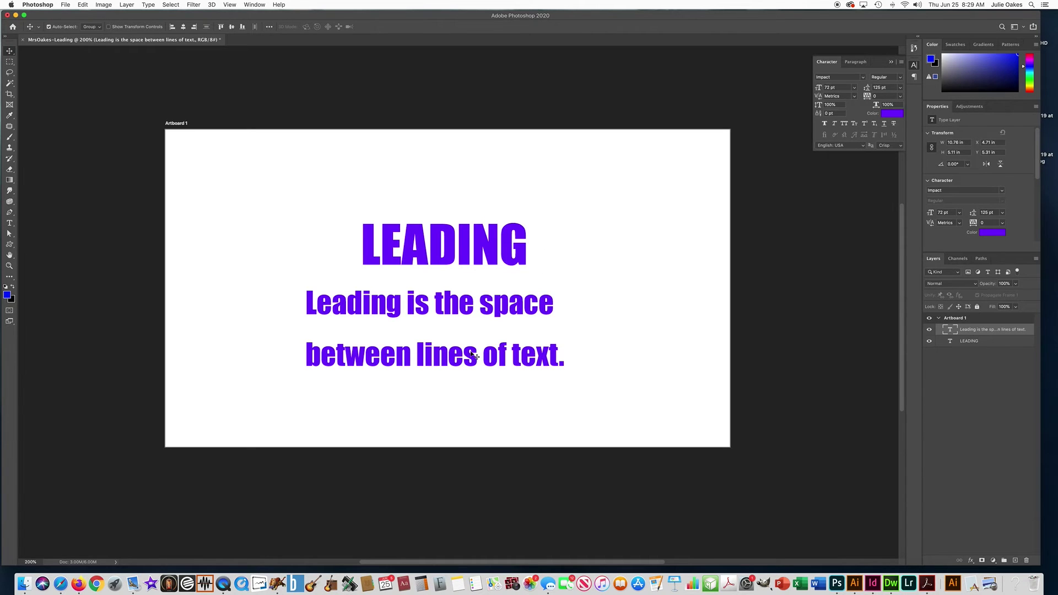
click(11, 222)
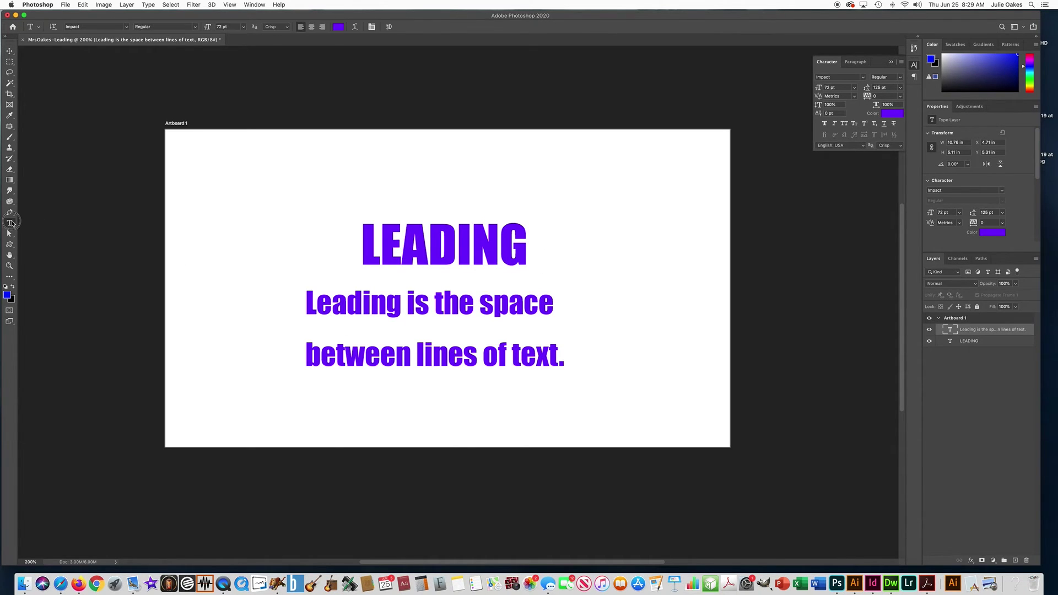
- Type the author's name near the artboard's bottom right and set it to 36 pt
click(588, 418)
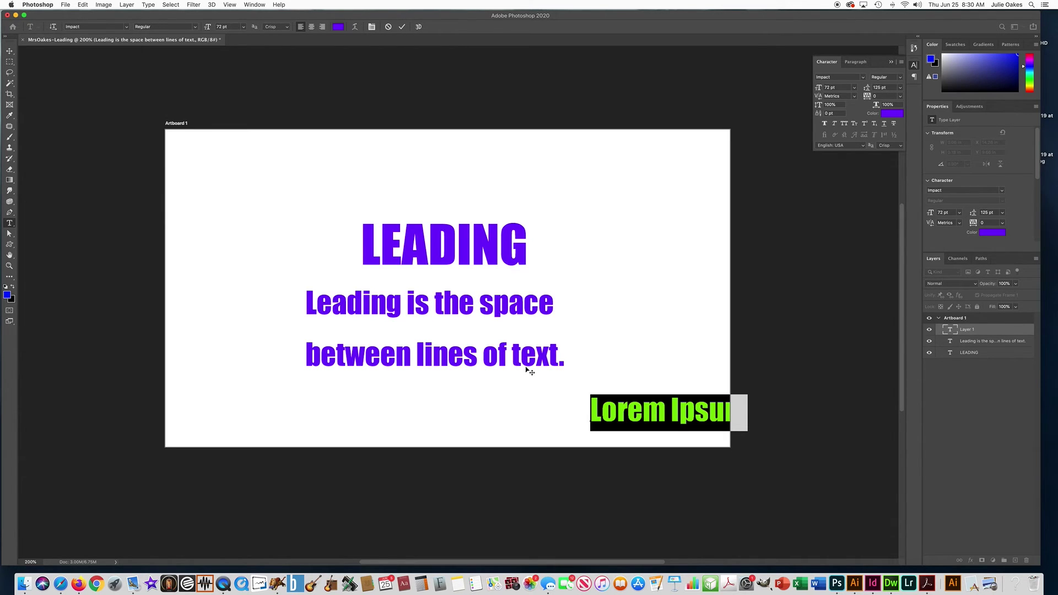
text(Mrs.)
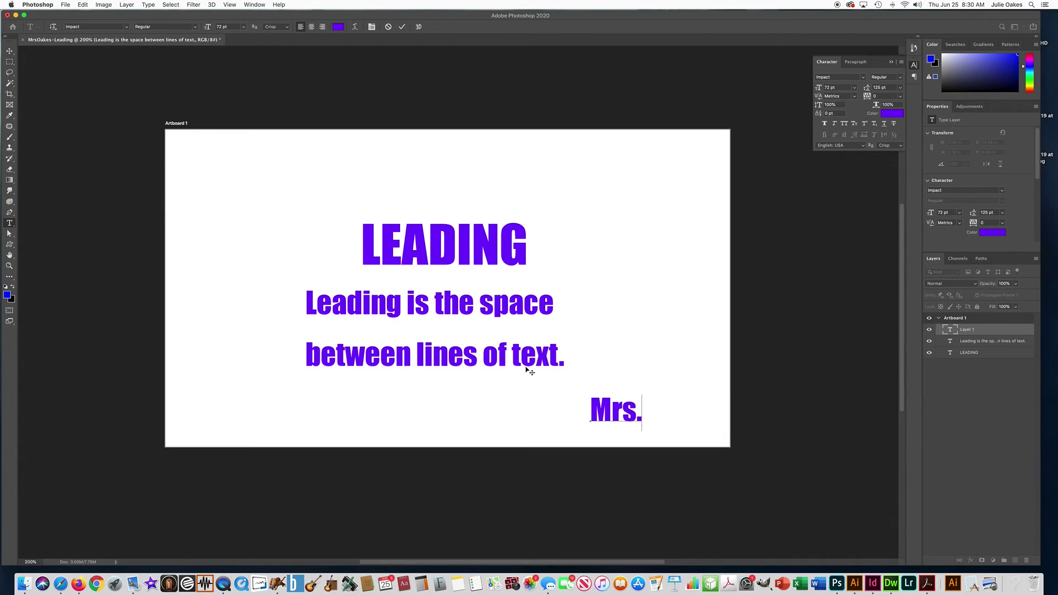
text( Oakes)
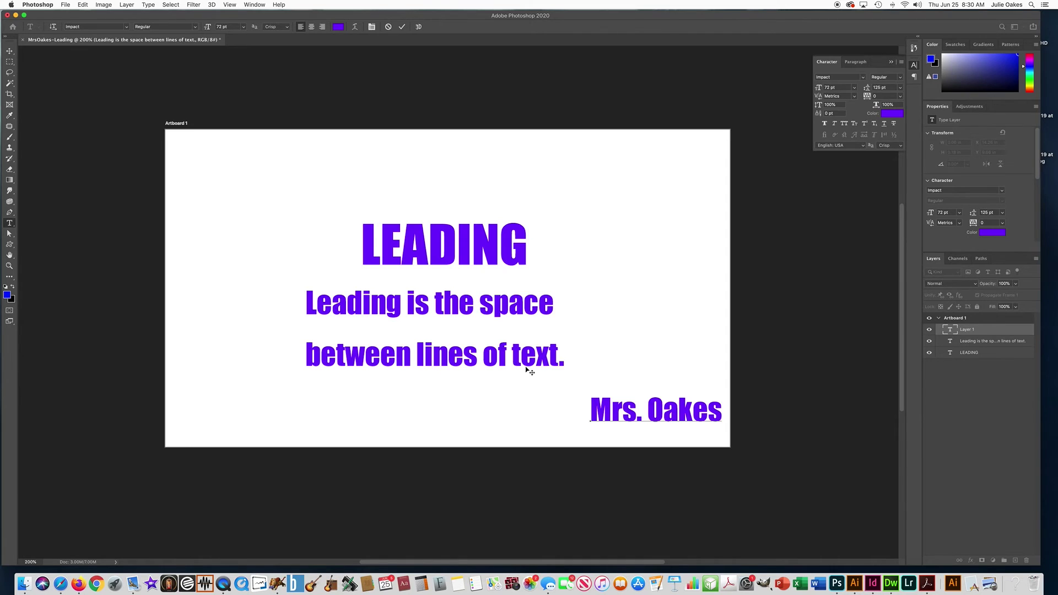
click(402, 27)
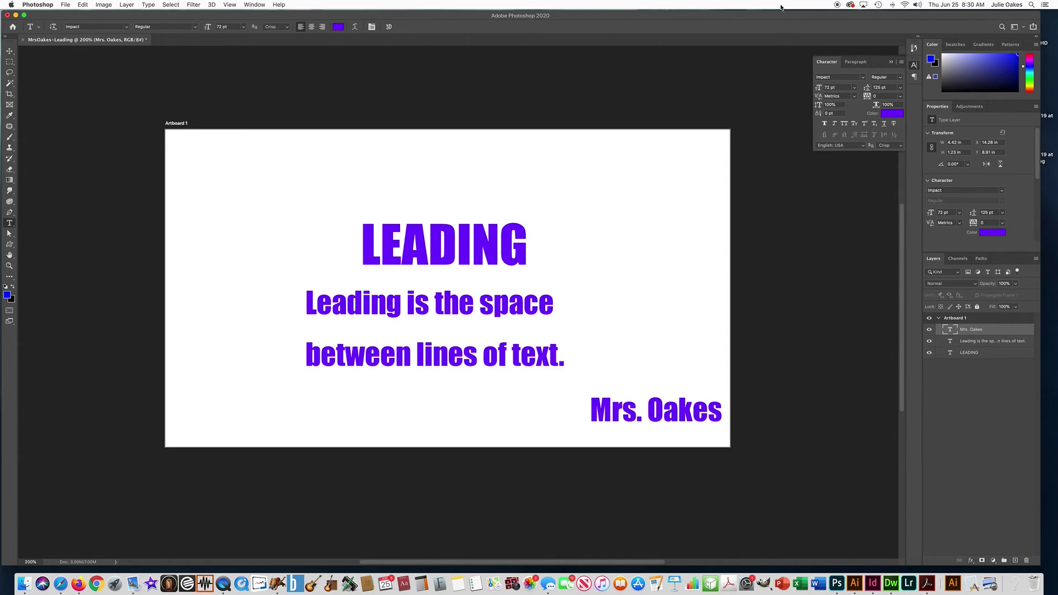
click(854, 88)
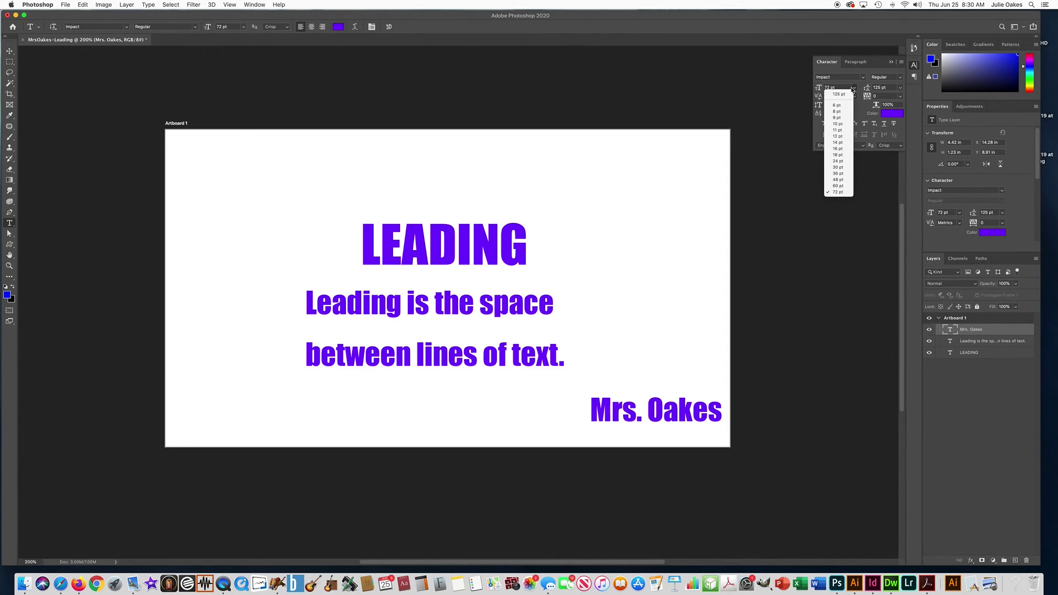
click(840, 176)
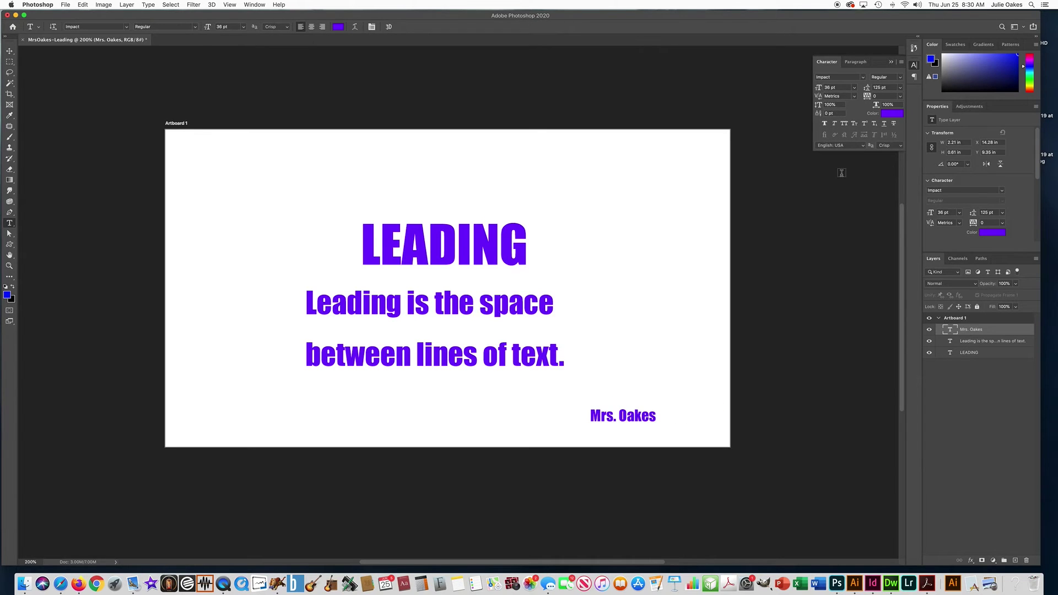
- With the Move tool, drag the author's name into the artboard's bottom-right corner
click(10, 51)
scroll(621, 255, down, 5)
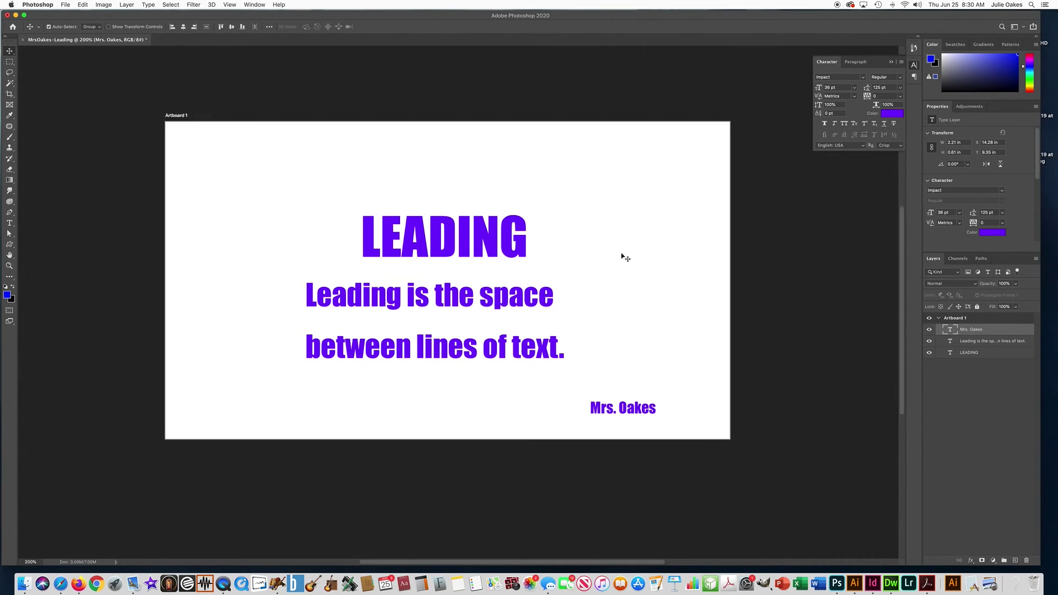
drag(615, 347, 673, 362)
drag(503, 303, 543, 356)
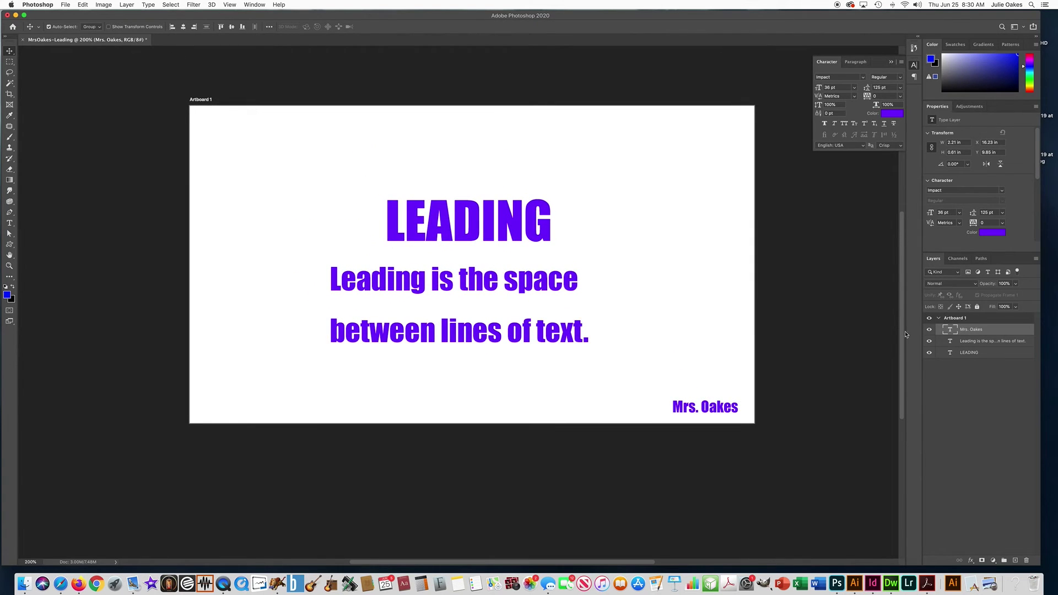
- Nudge the definition text and the LEADING title slightly to the right
click(968, 341)
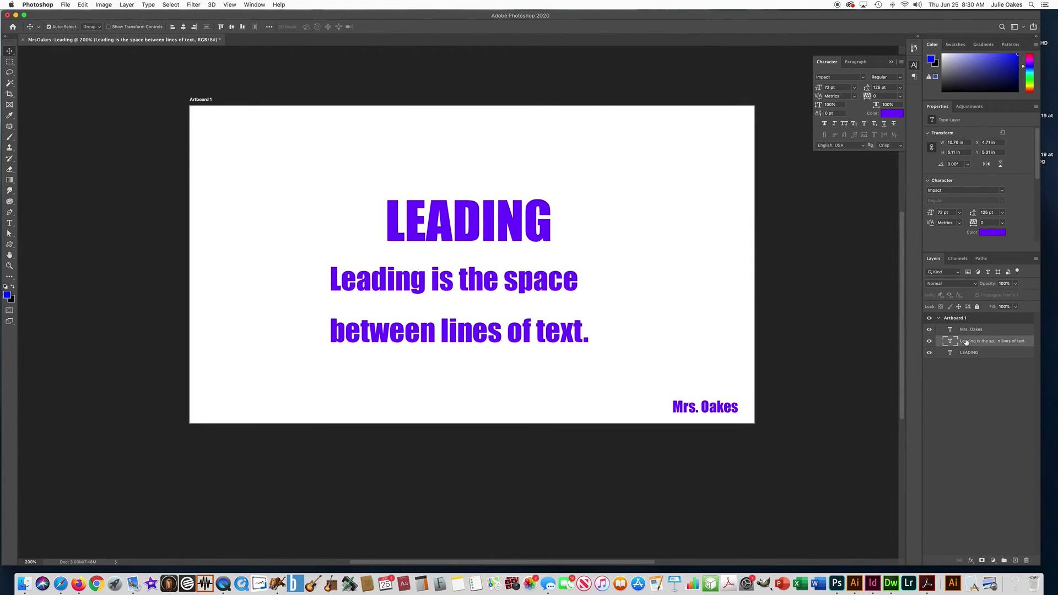
drag(488, 287, 498, 294)
click(591, 220)
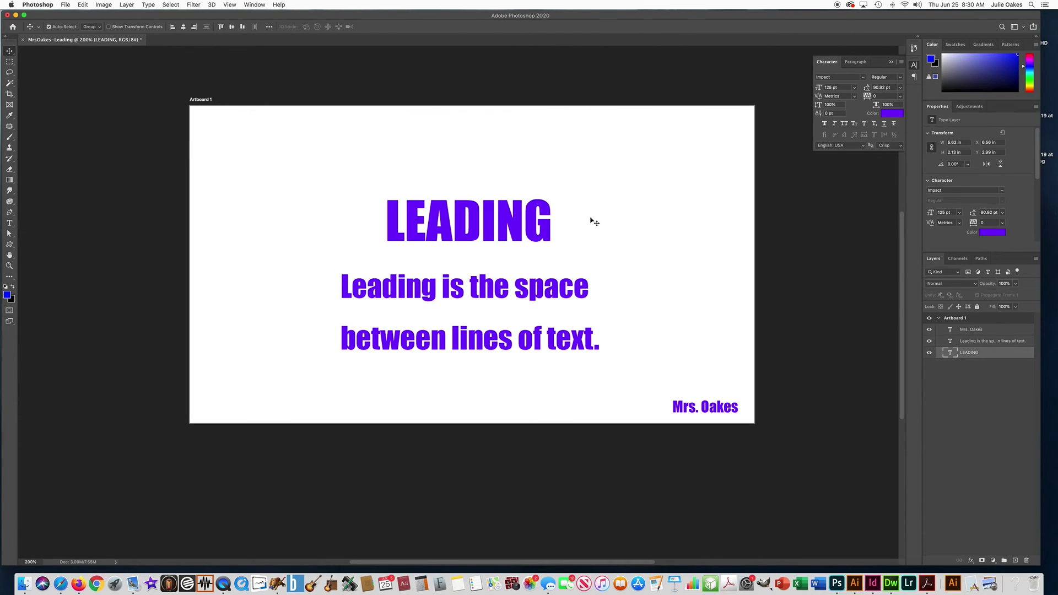
drag(518, 229, 520, 230)
- Save the layered artboard to the Desktop as an author-named '-Leading' PSD with Maximize Compatibility
click(65, 4)
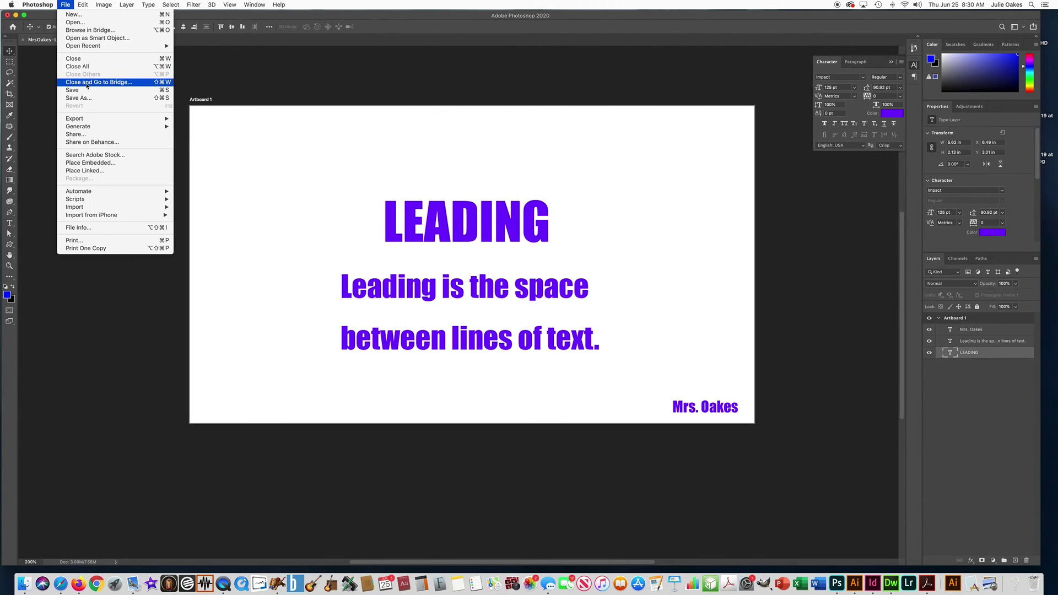
click(87, 87)
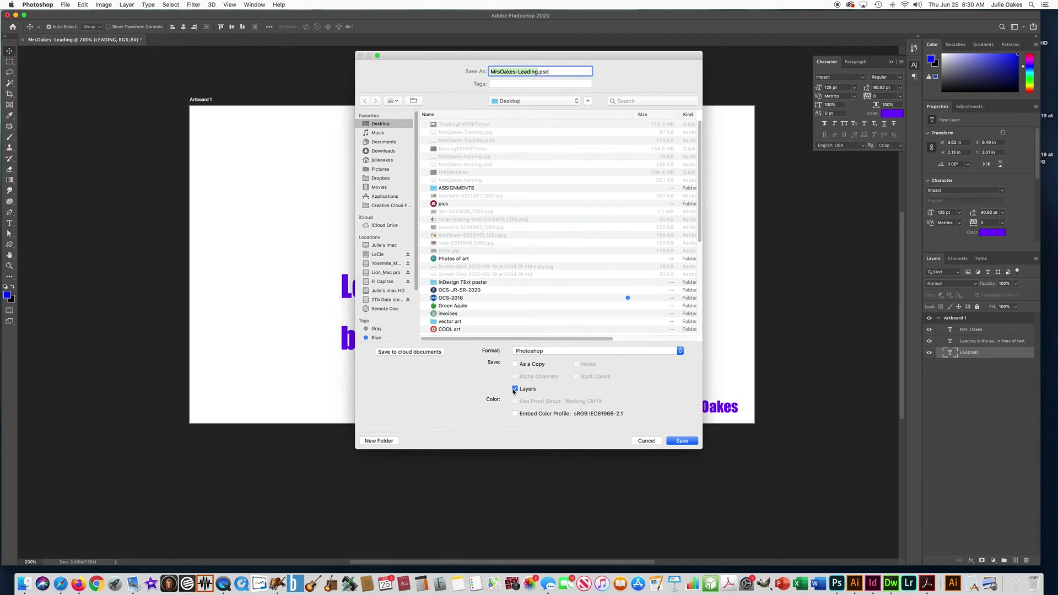
click(681, 441)
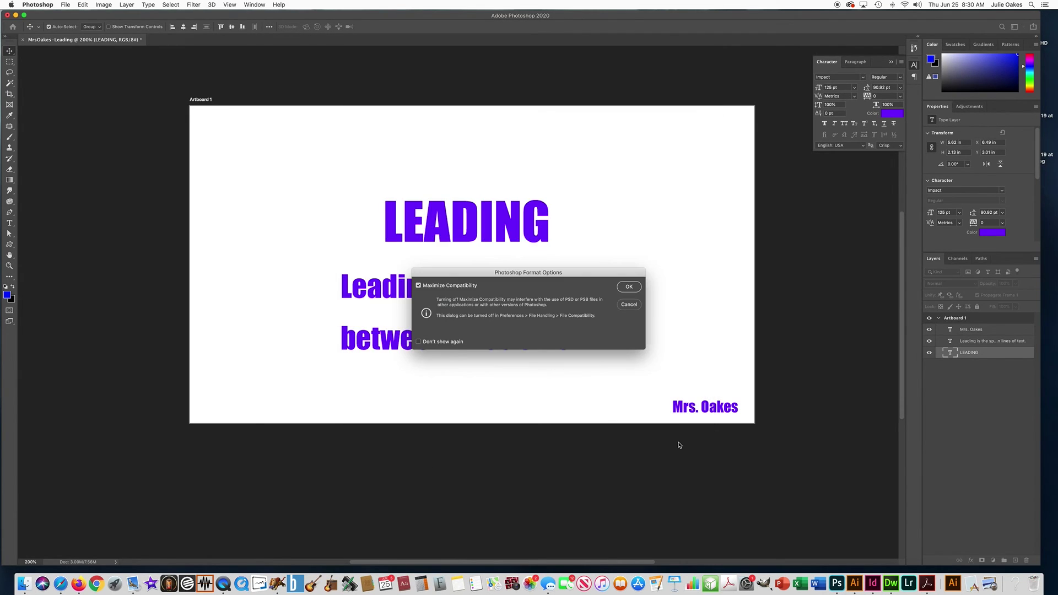
click(627, 287)
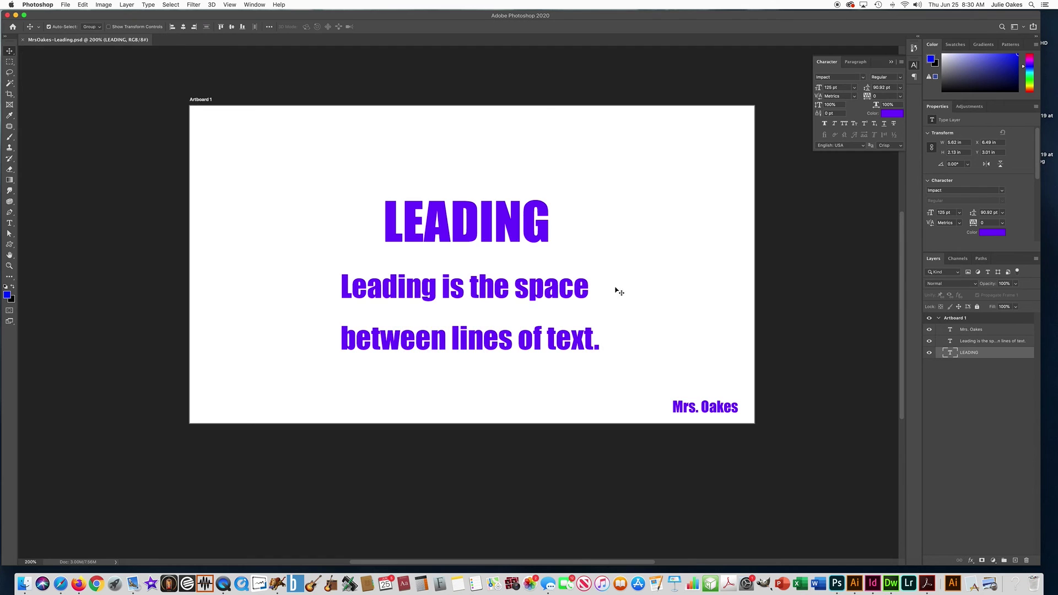
click(64, 5)
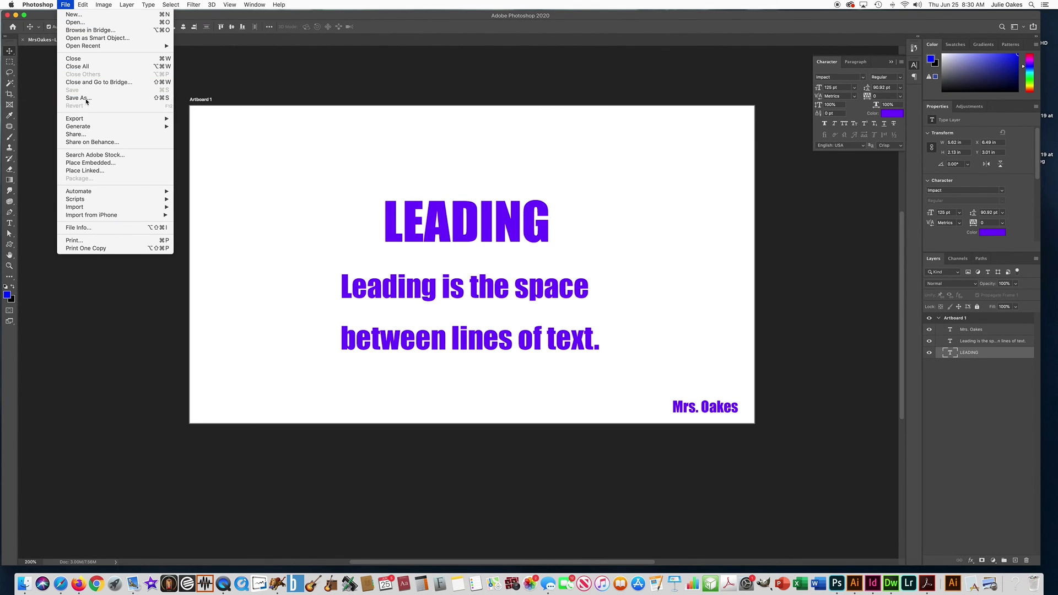
- Save a JPEG copy of the artboard to the Desktop at quality 7 (Medium)
click(86, 98)
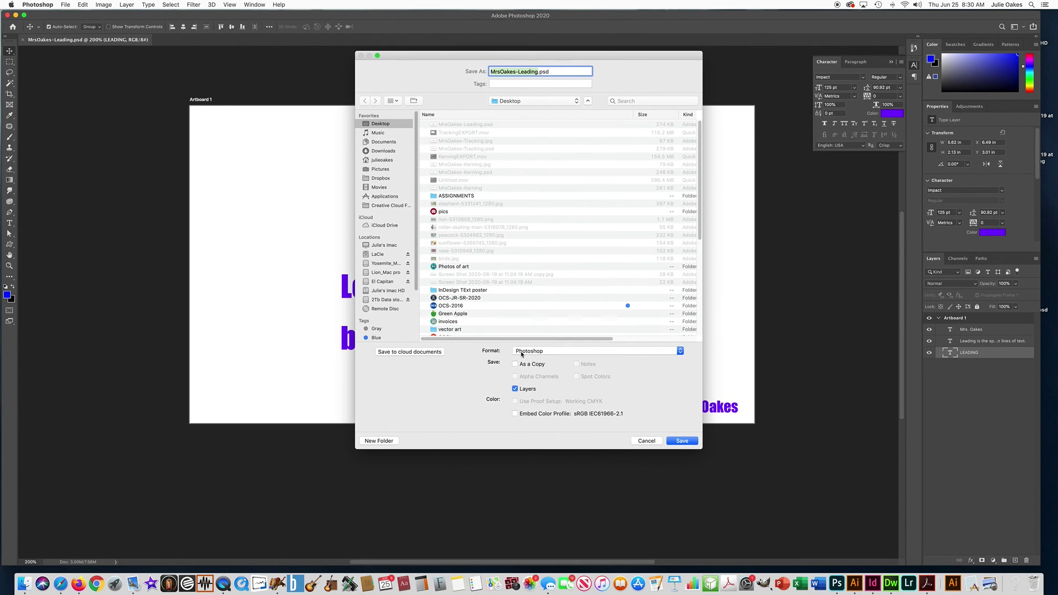
click(521, 350)
click(522, 403)
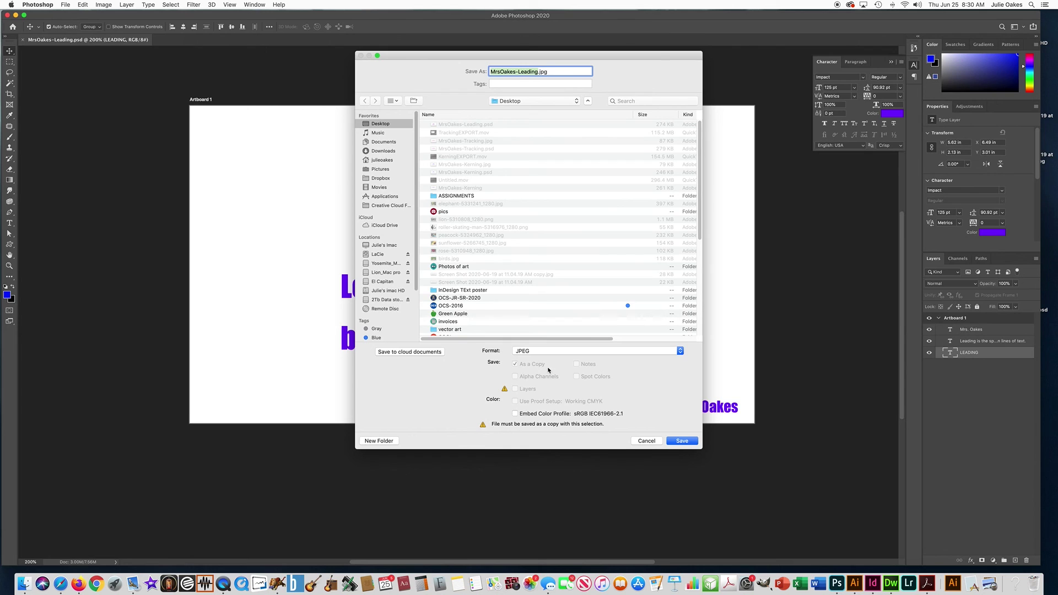
click(682, 441)
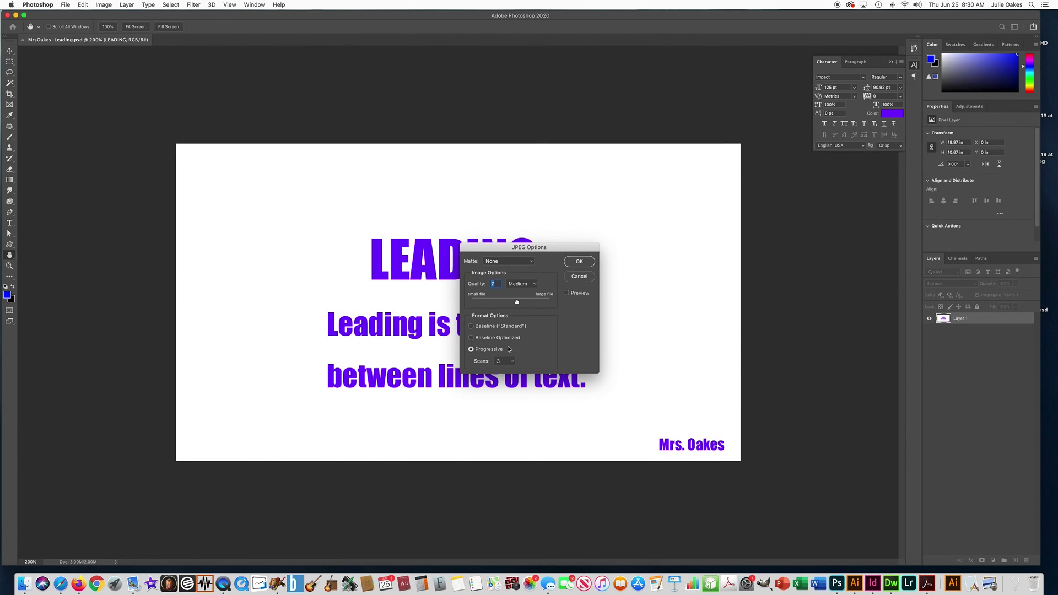
click(583, 262)
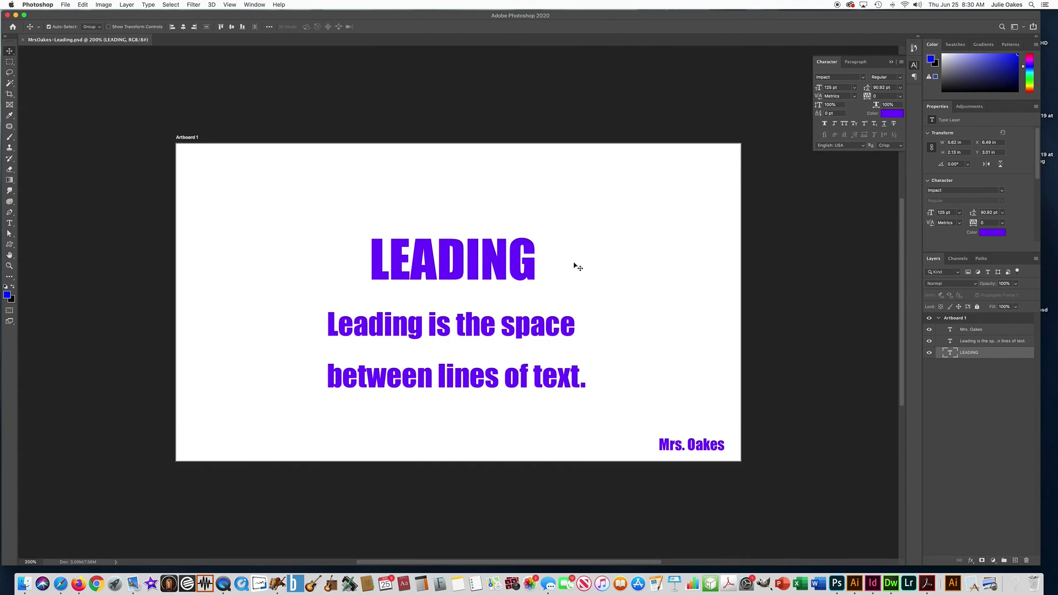